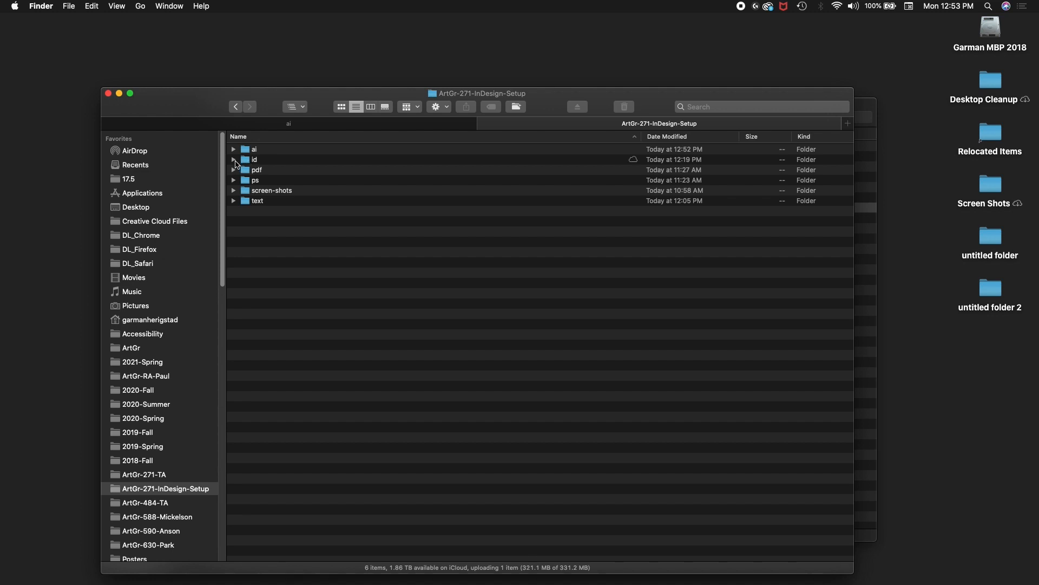
Open ArtGr-271-InDesign-Setup_v3.indd from the id folder in InDesign
left_click(235, 160)
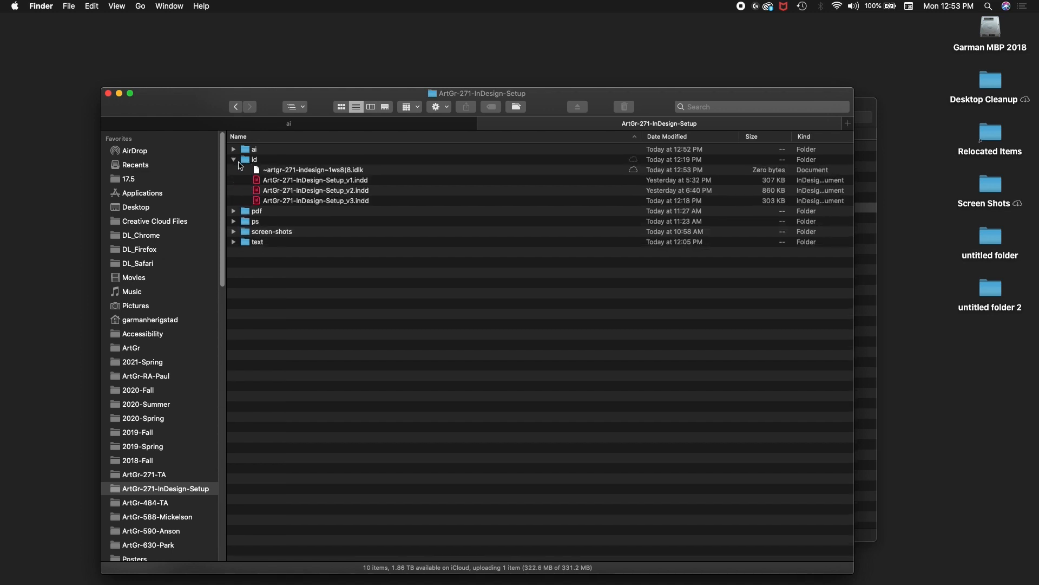
left_click(307, 203)
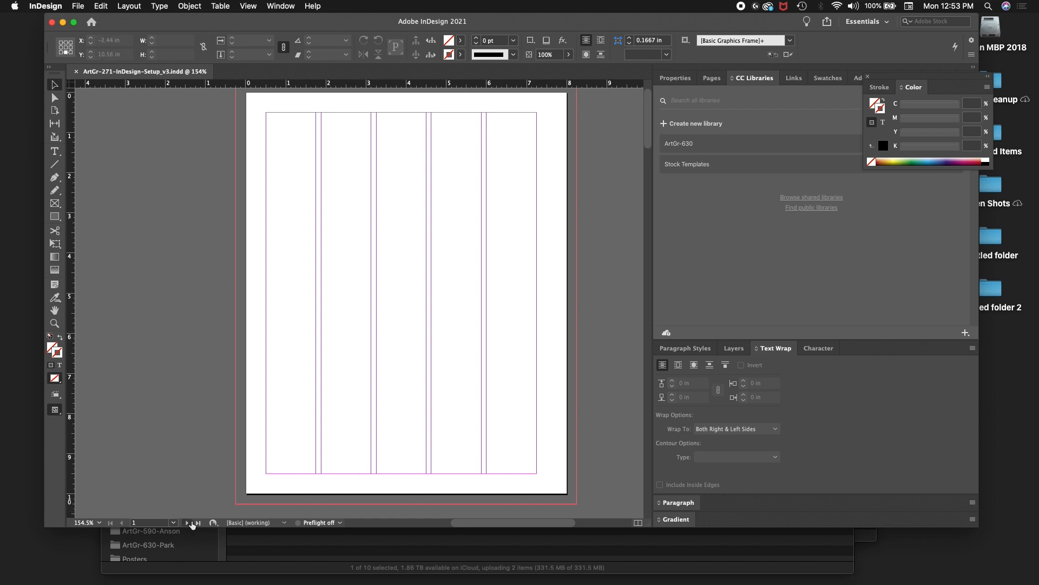
left_click(174, 522)
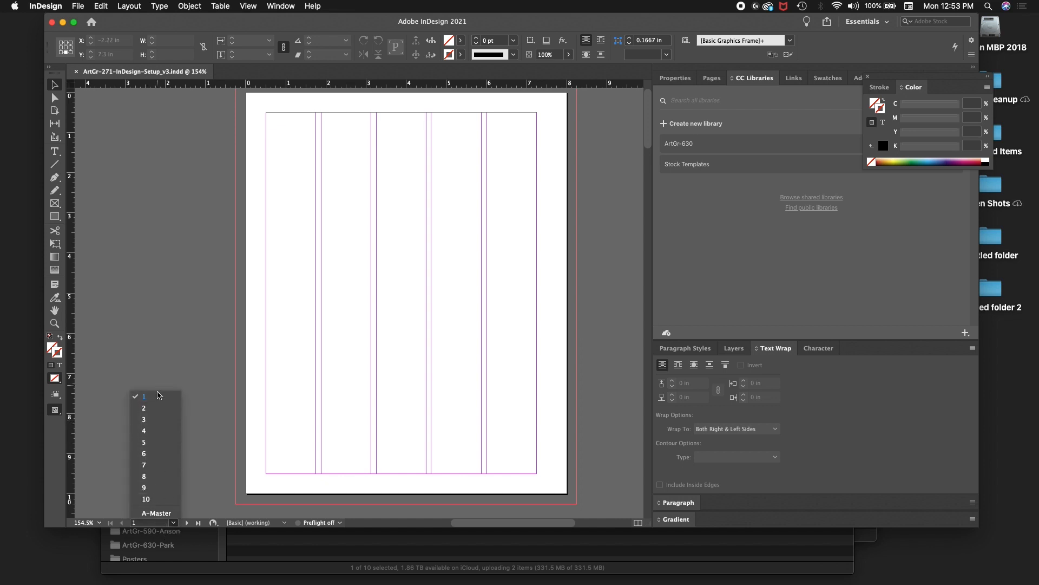
left_click(192, 281)
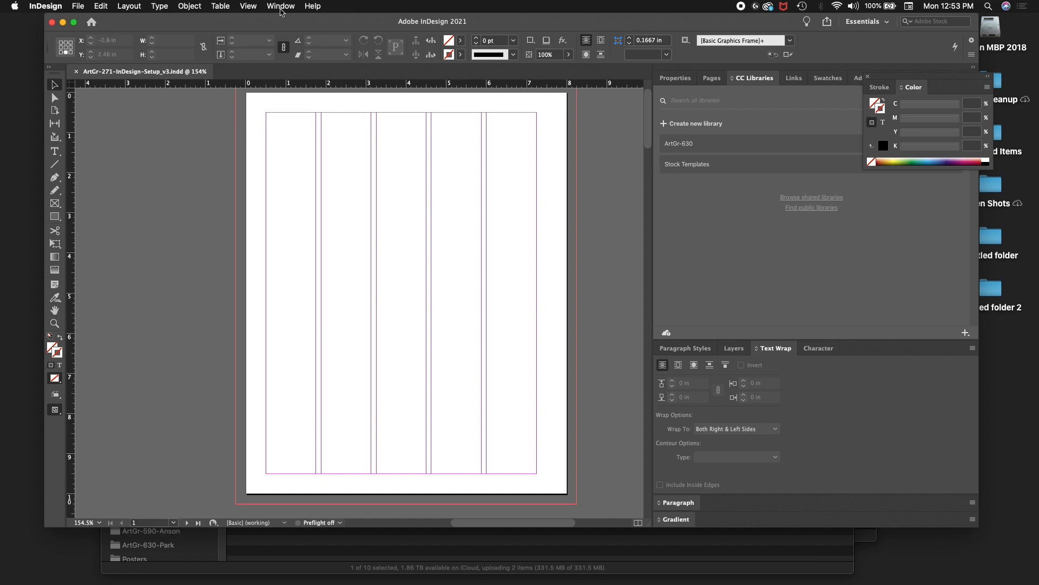
Show the document grid in the open setup document
left_click(281, 7)
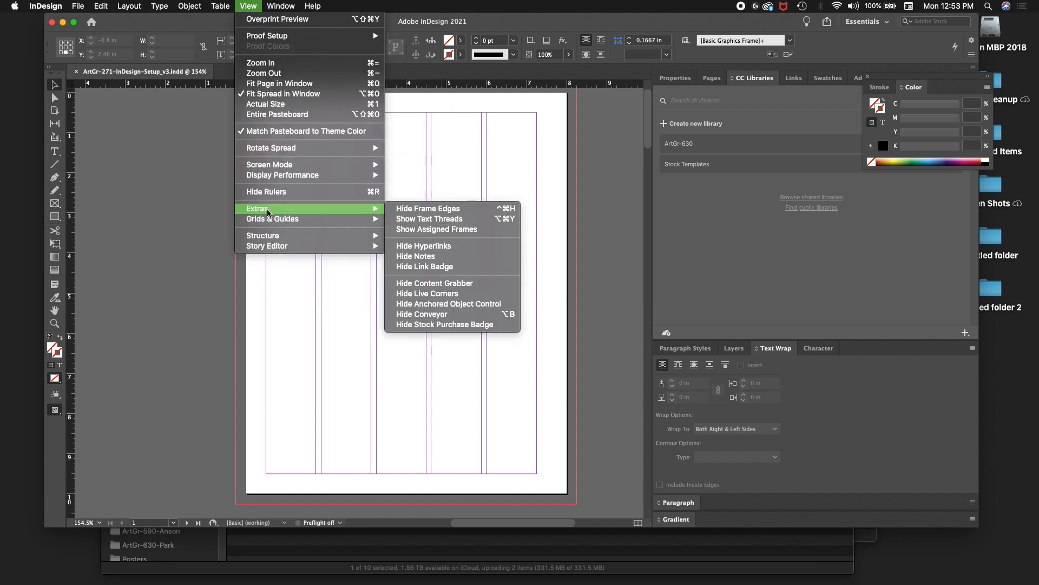
mouse_move(270, 220)
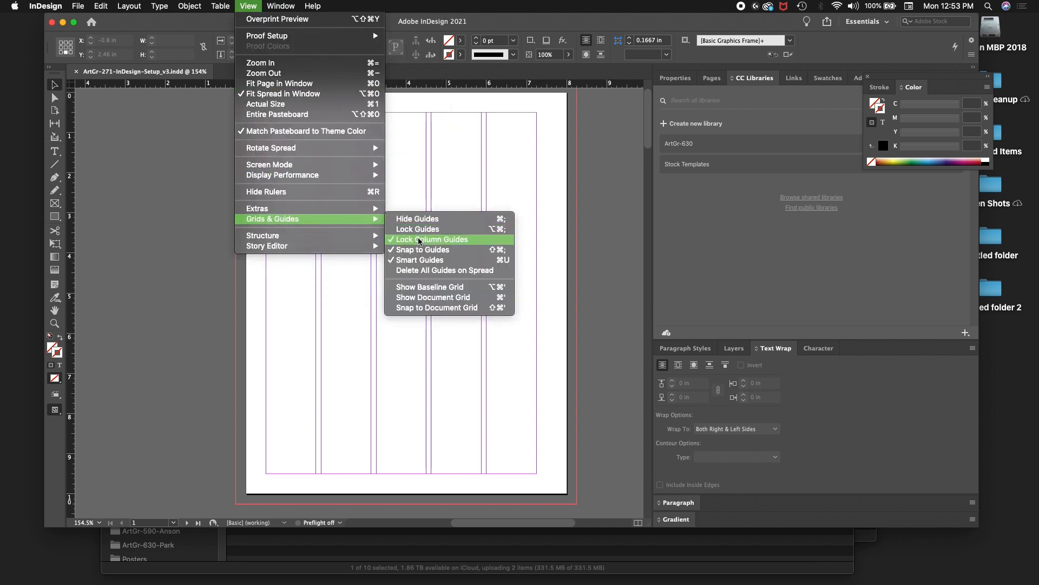
left_click(427, 302)
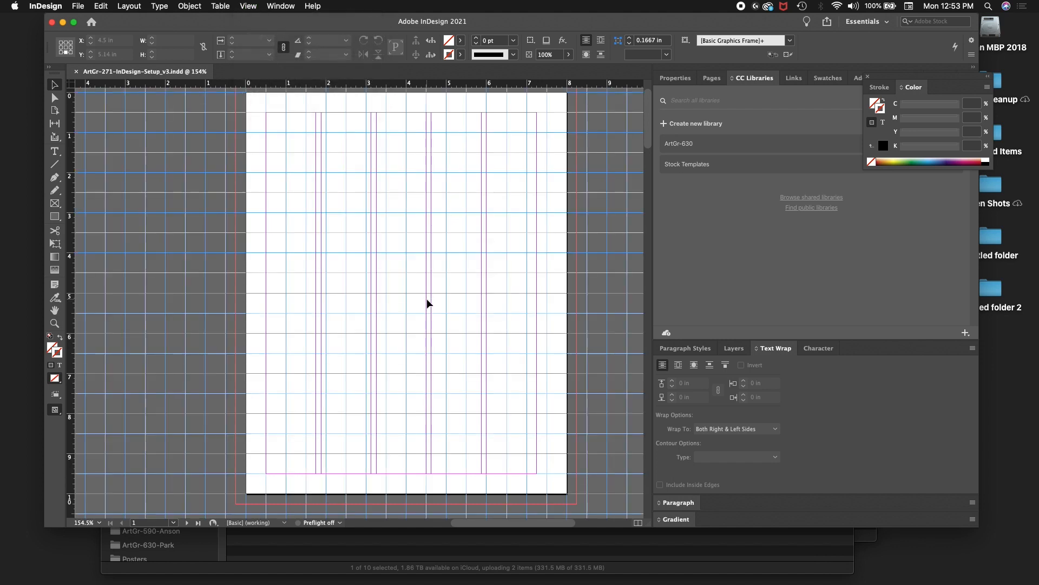
left_click(249, 8)
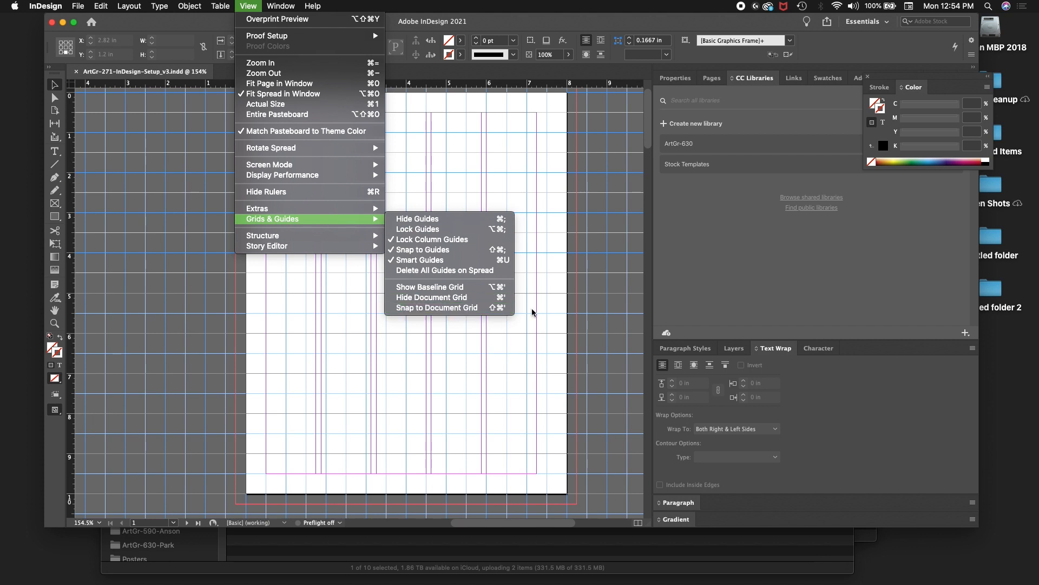
left_click(500, 313)
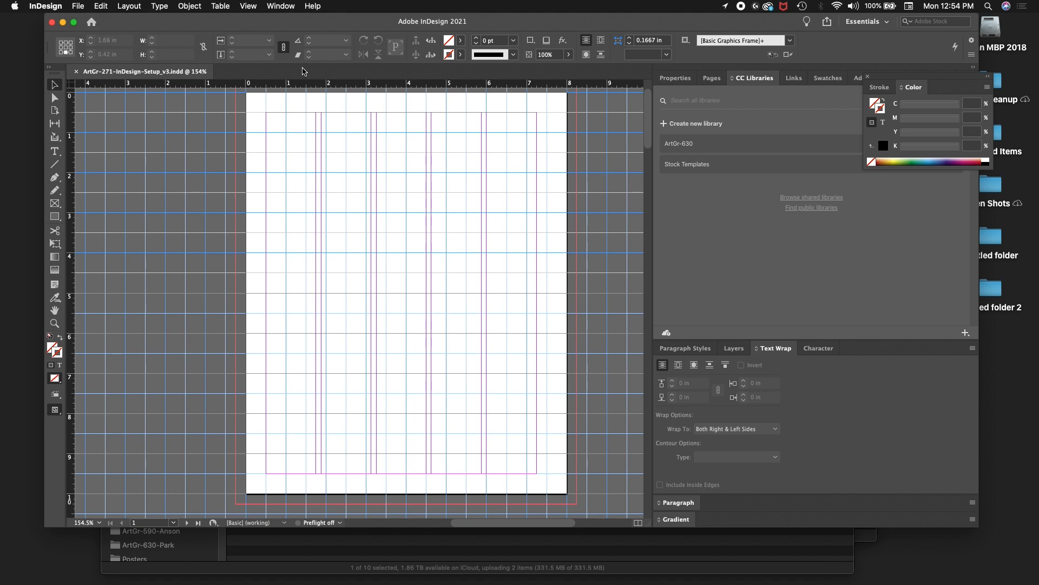
left_click(247, 7)
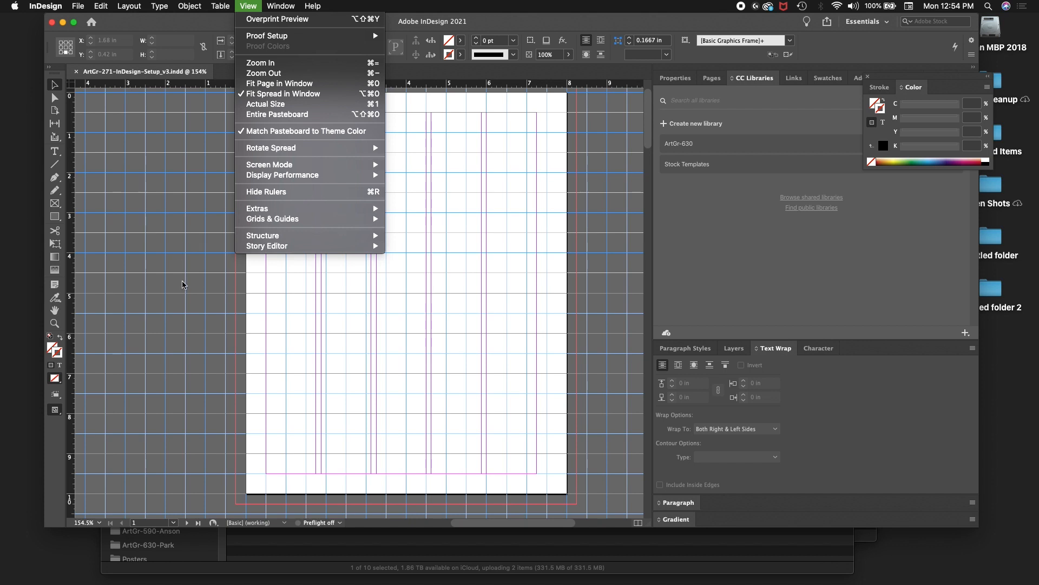
left_click(144, 315)
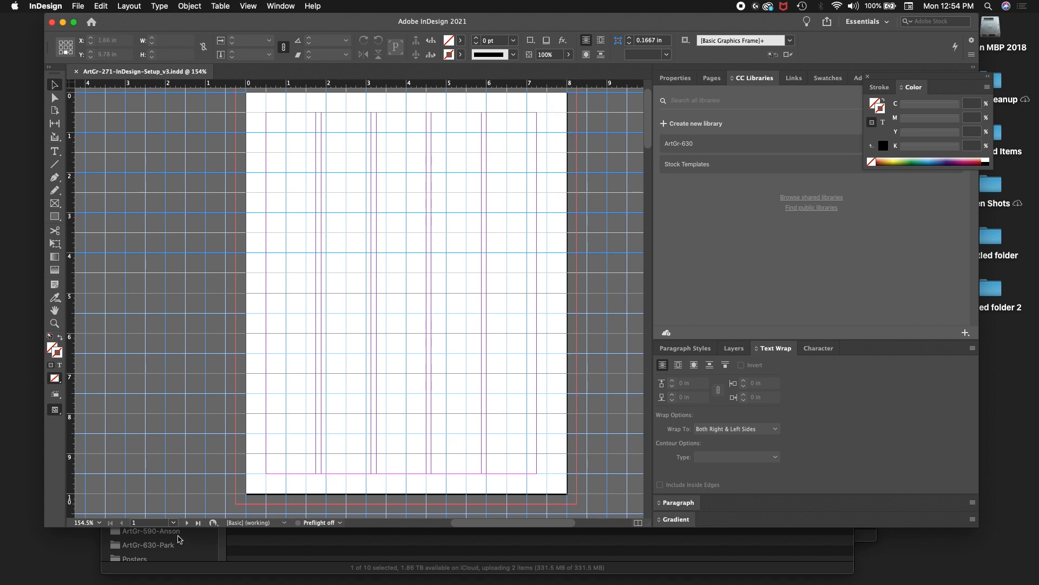
Go to page 9 to view its facing-page spread, and close the document
left_click(173, 522)
left_click(170, 488)
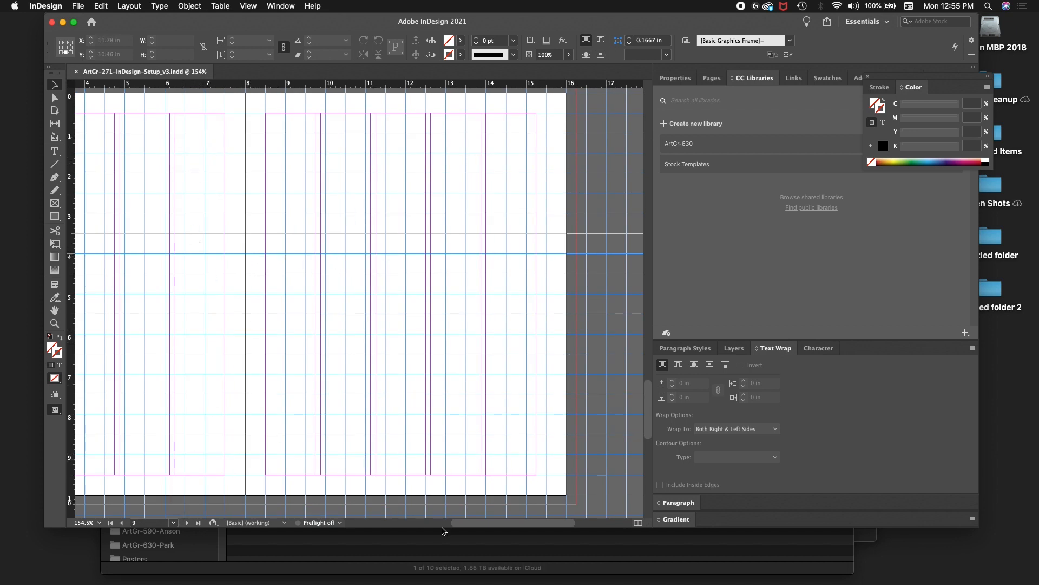
left_click_drag(463, 523, 402, 522)
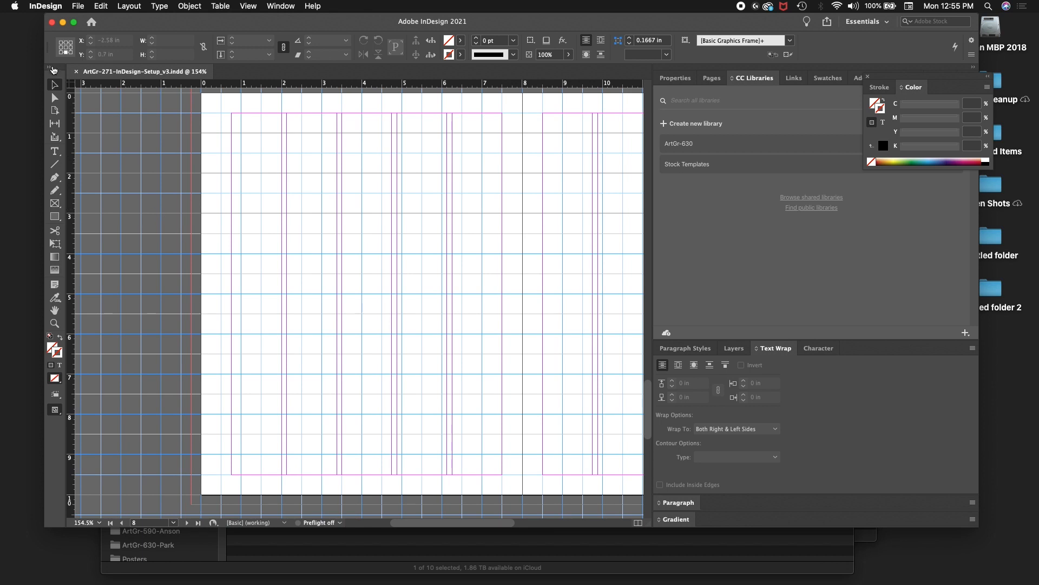
left_click(77, 72)
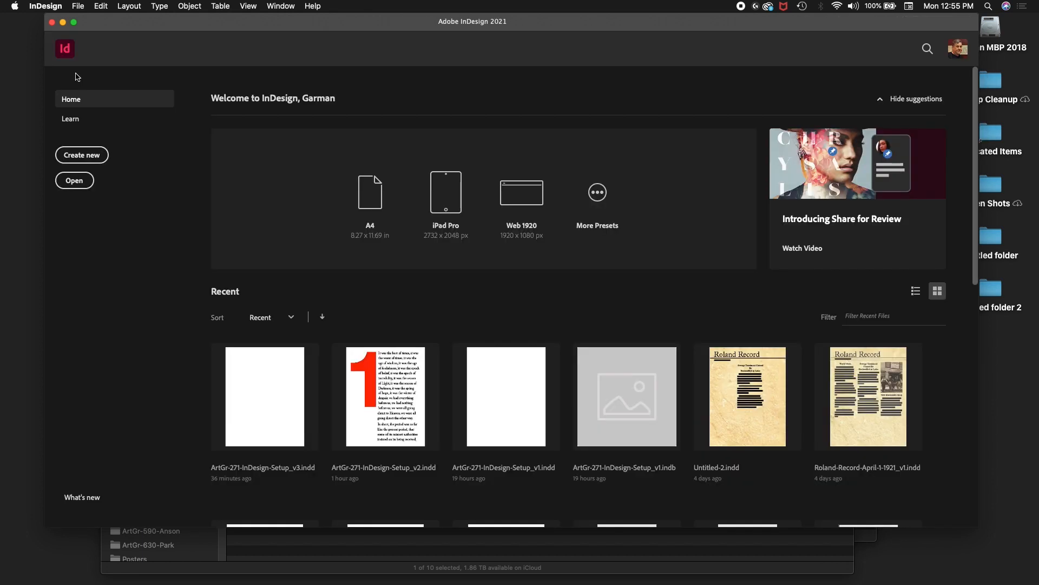
Start a new document and set its measurement units to Inches
left_click(80, 7)
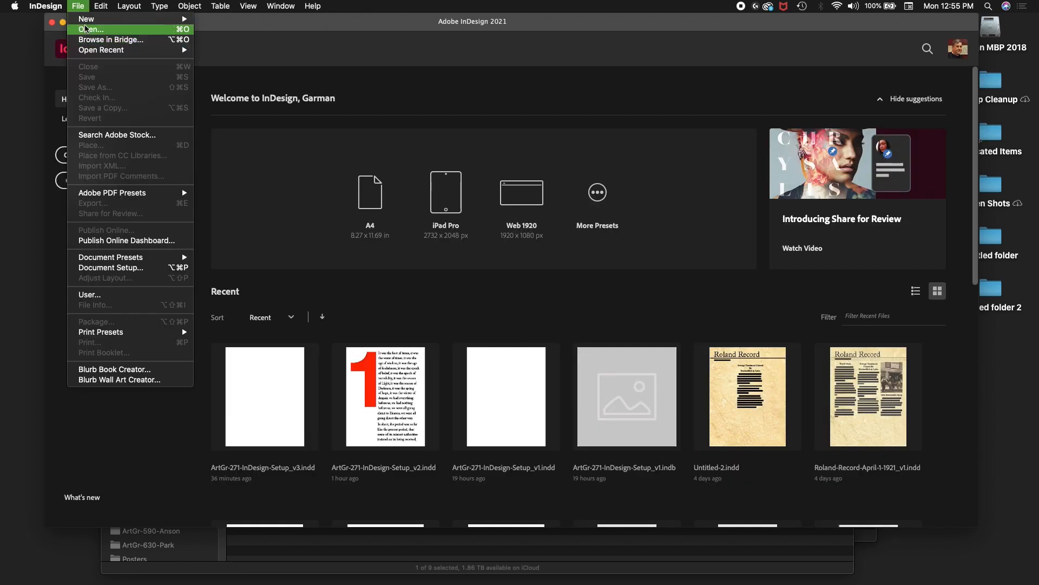
mouse_move(83, 21)
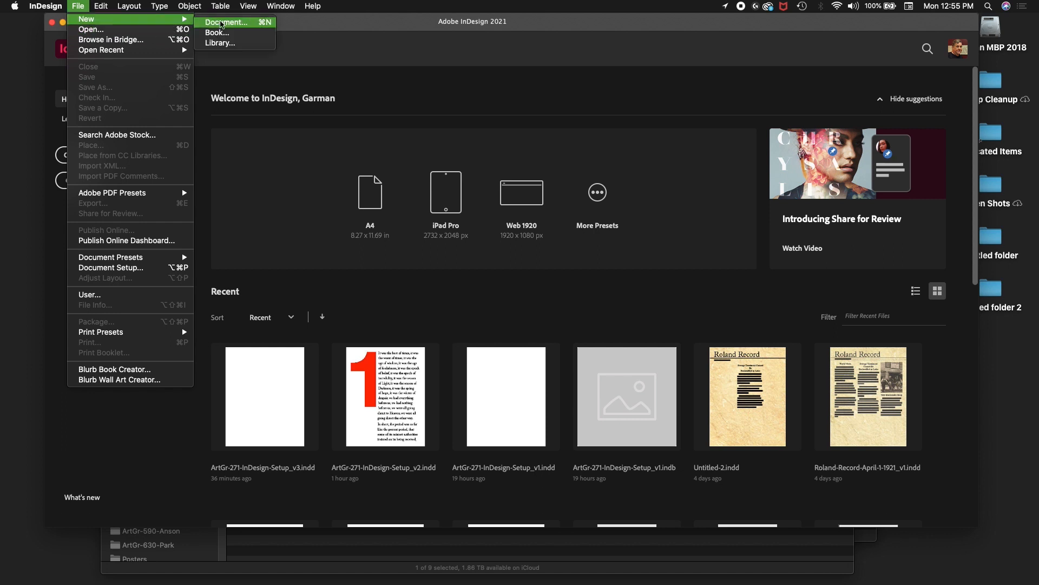
left_click(226, 23)
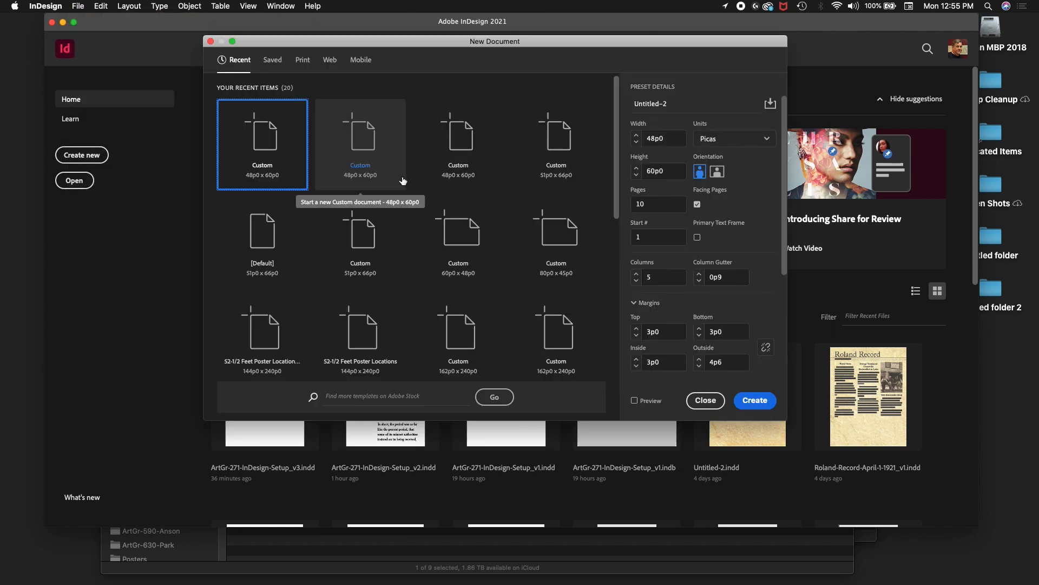
left_click(767, 139)
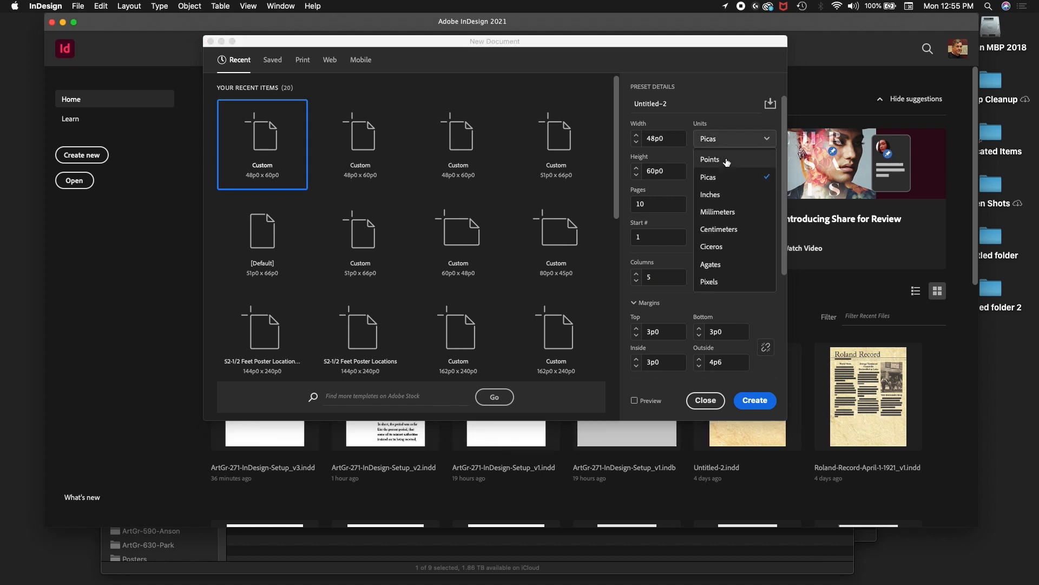
left_click(726, 195)
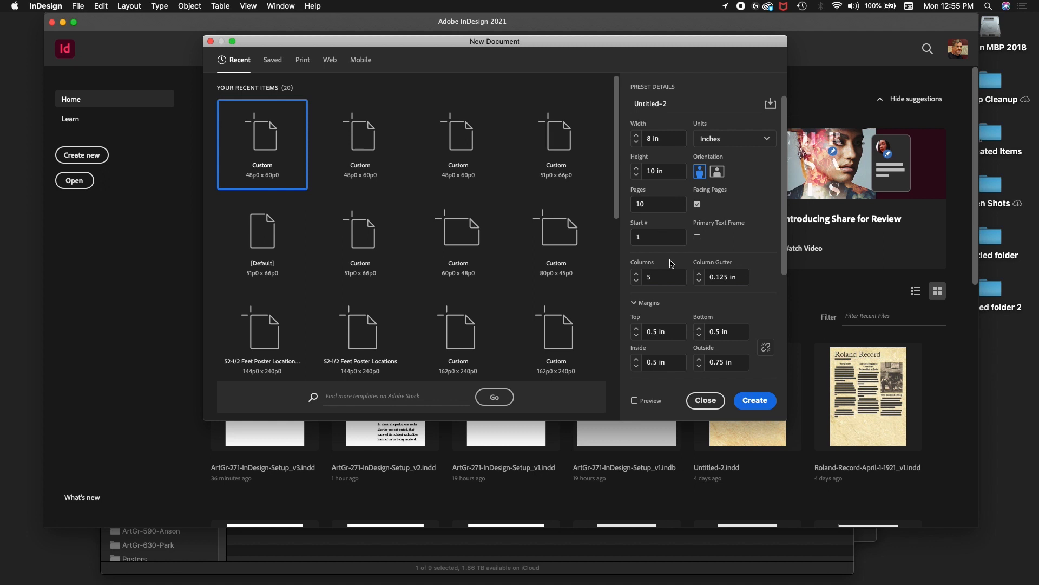
Set the new document's bottom margin to 1 in
scroll(670, 259, "down", 3)
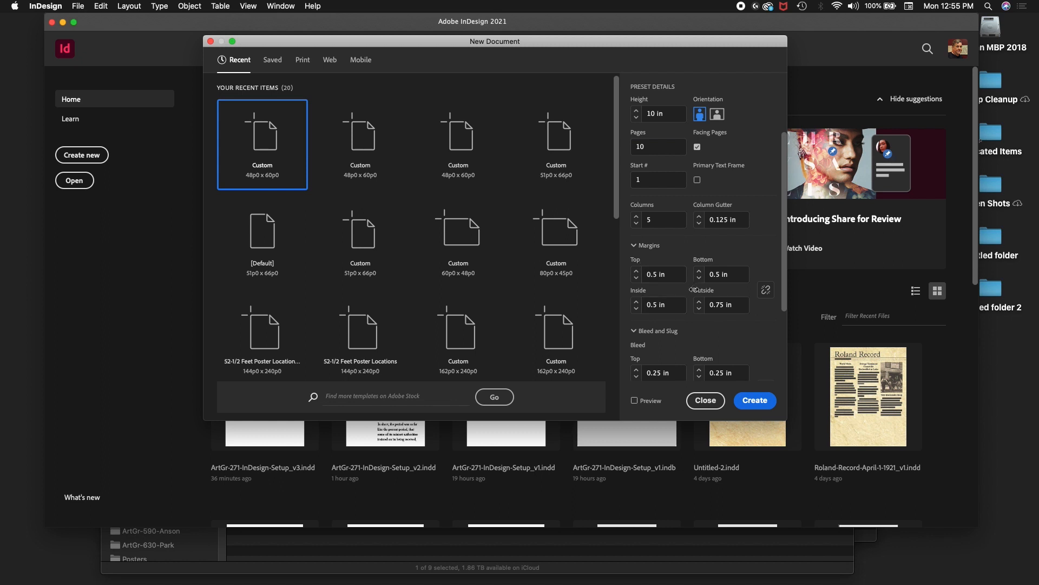
left_click_drag(715, 304, 720, 304)
key("BackSpace")
left_click(717, 274)
type("7")
left_click(728, 308)
type("7")
left_click(740, 275)
key("BackSpace")
key("BackSpace")
key("BackSpace")
type("1")
left_click_drag(784, 299, 776, 362)
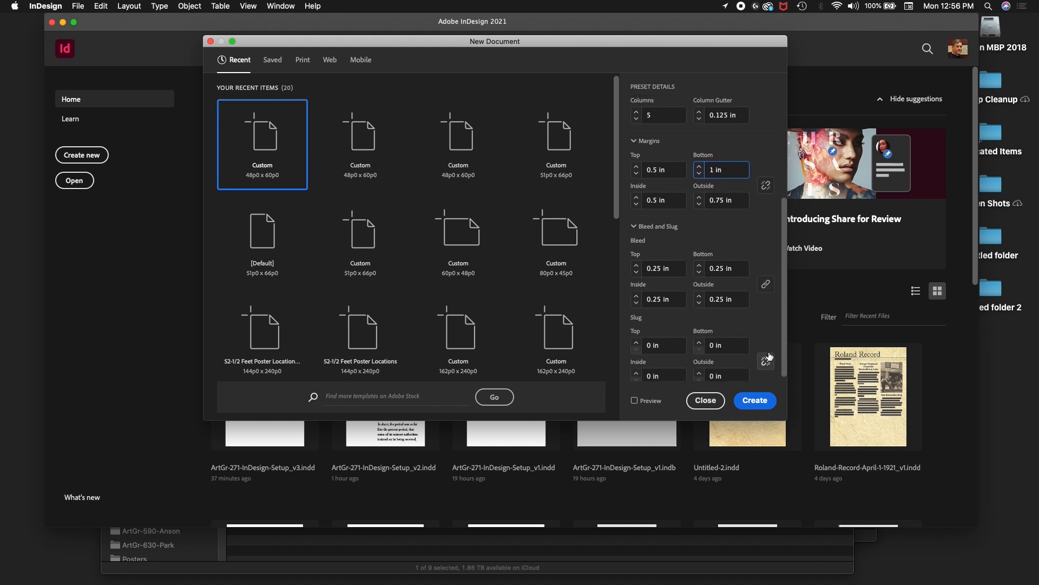
scroll(769, 356, "down", 1)
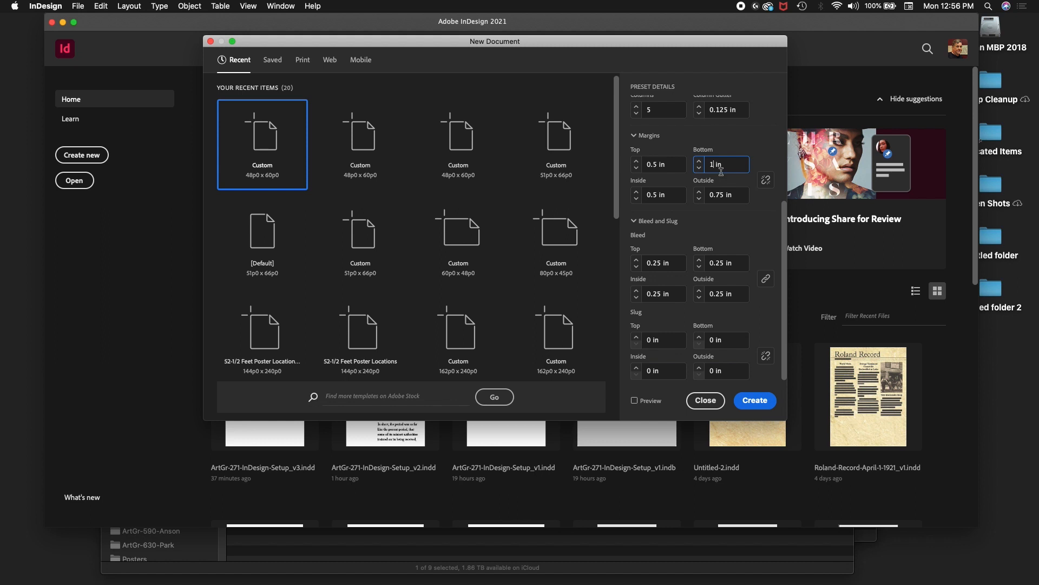
left_click(739, 202)
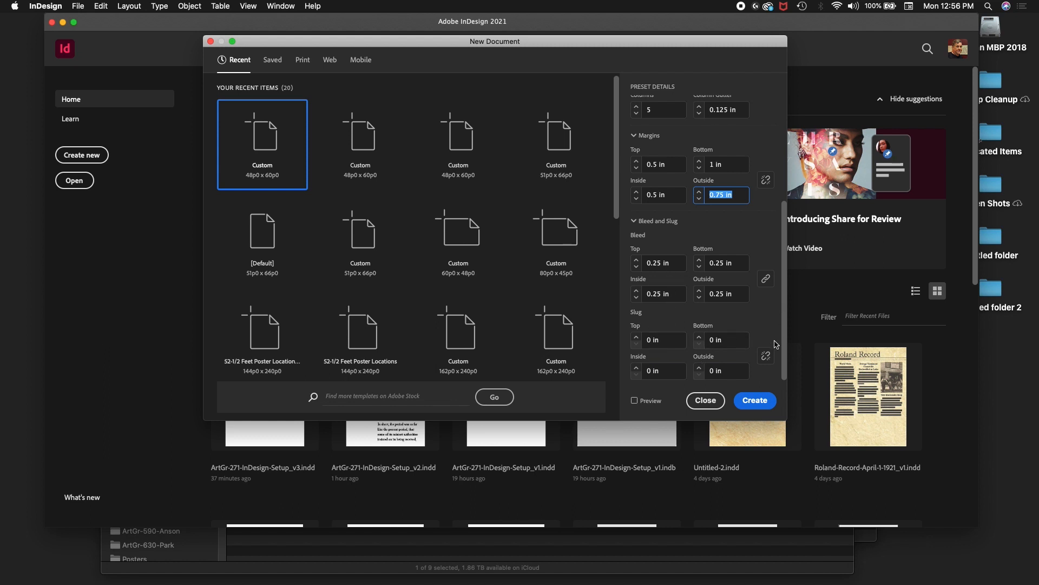
Set the linked bleed on all sides to 0.125 in and create the document
left_click(673, 267)
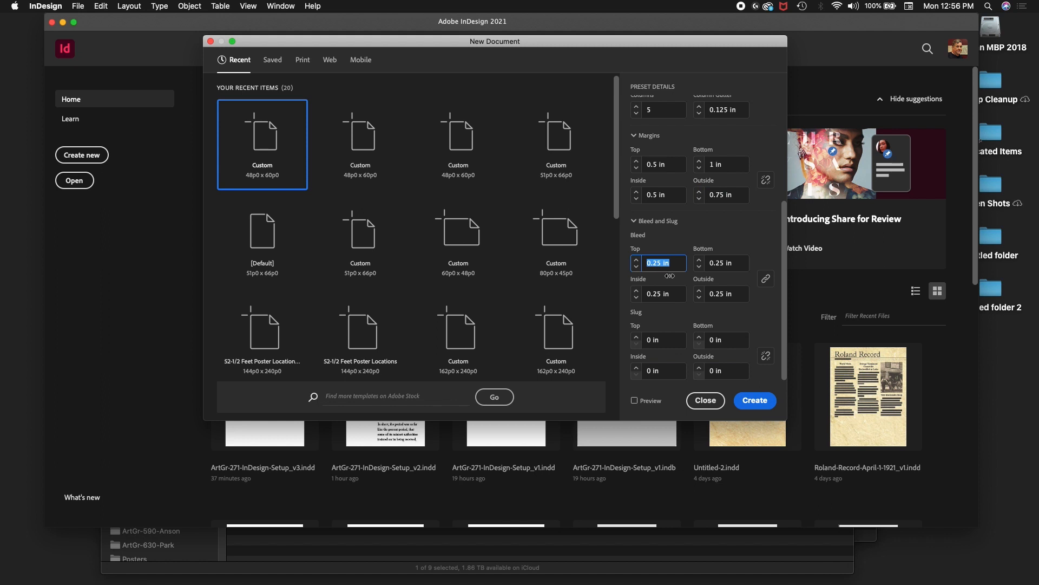
type("0.125")
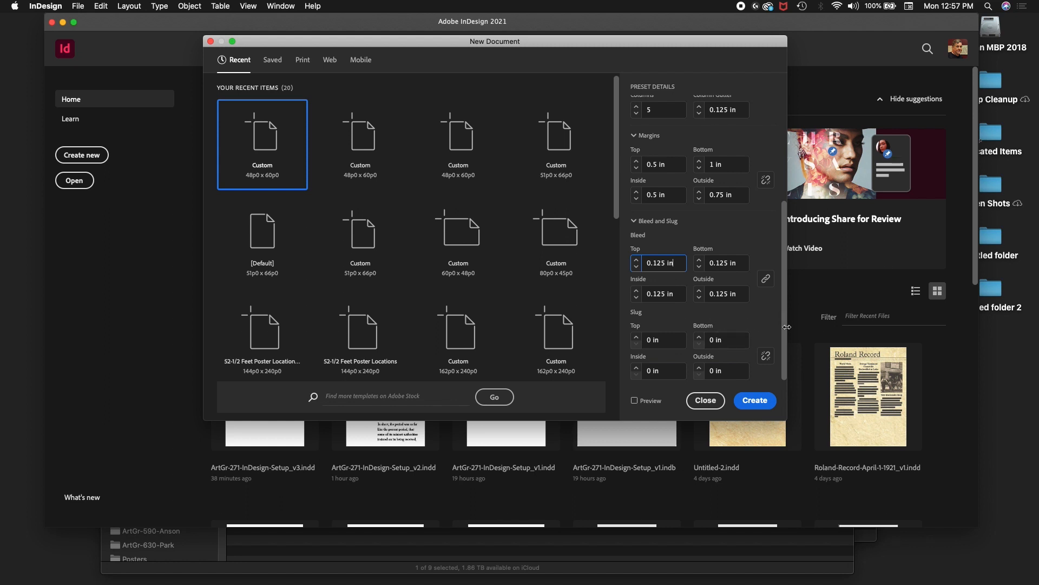
scroll(786, 337, "up", 1)
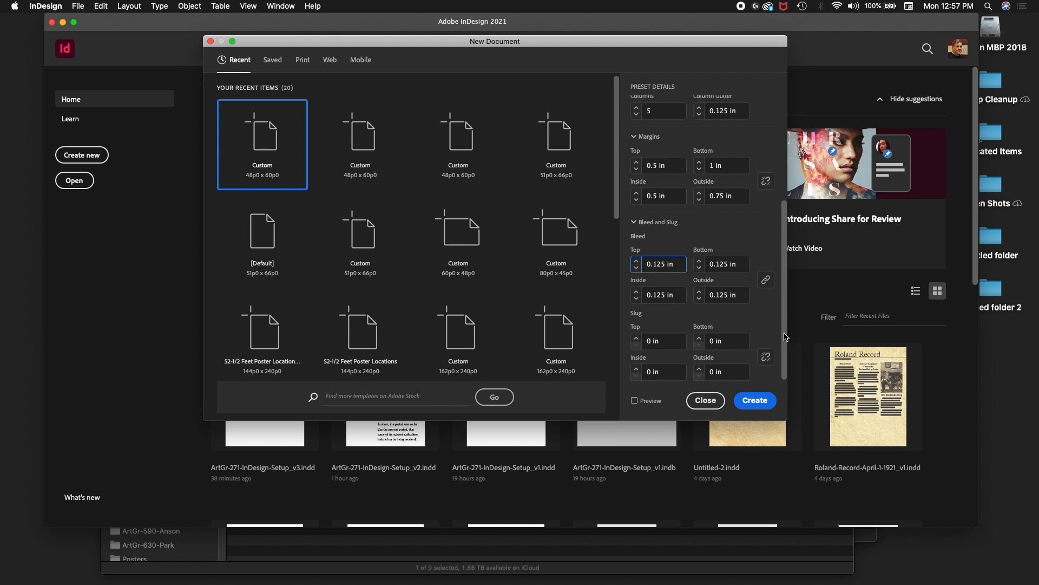
scroll(788, 341, "down", 1)
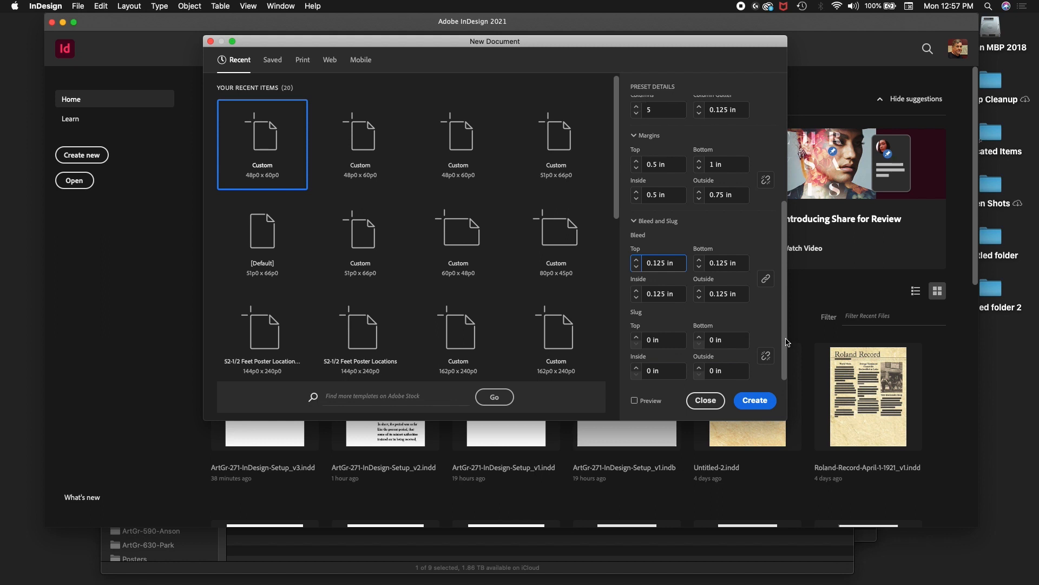
left_click(766, 401)
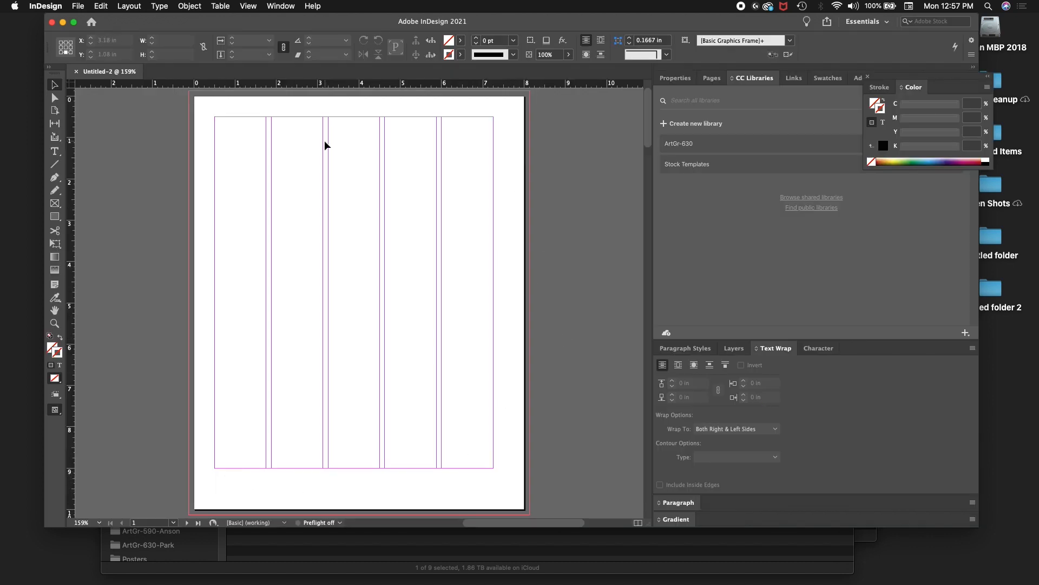
Save the new document as ArtGr-271-InDesign-Setup_v4.indd in the id folder
left_click(78, 6)
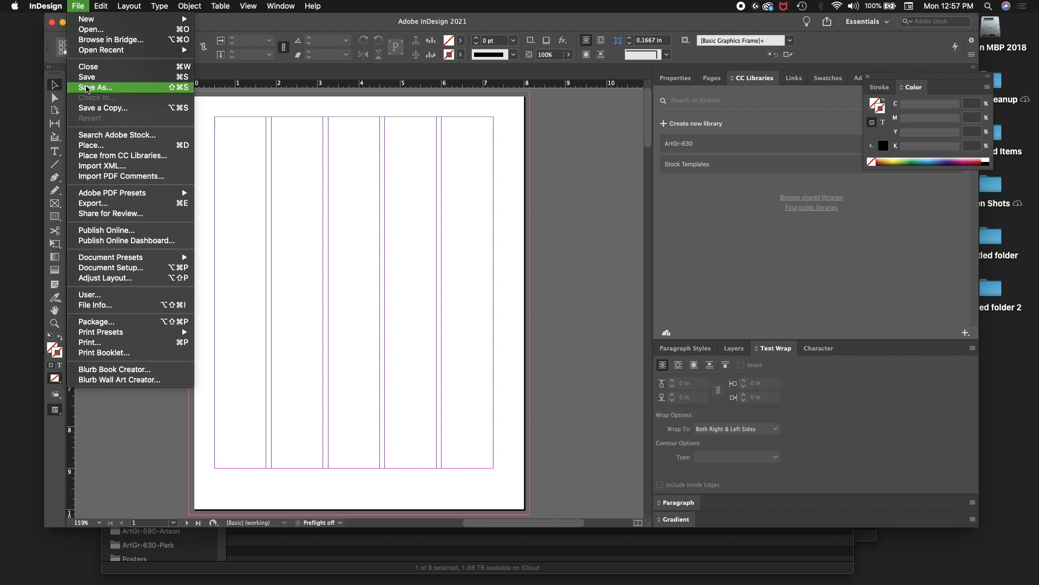
left_click(86, 88)
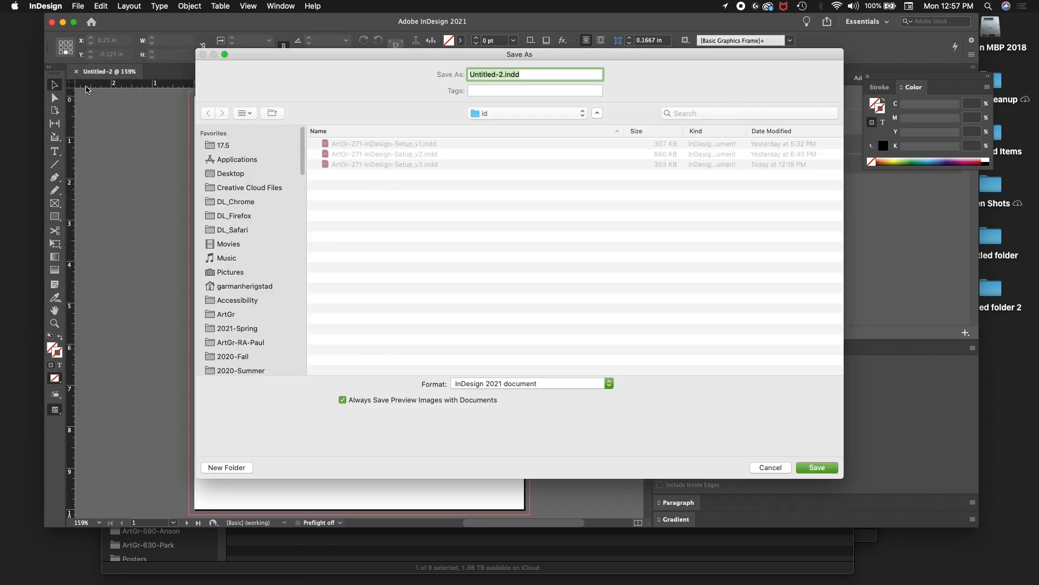
left_click(384, 164)
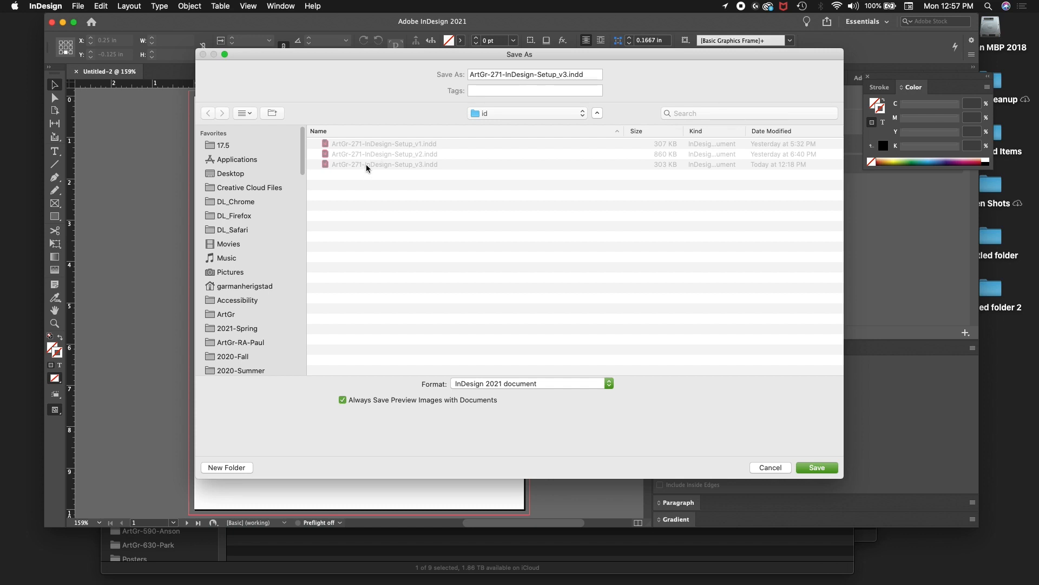
left_click(366, 164)
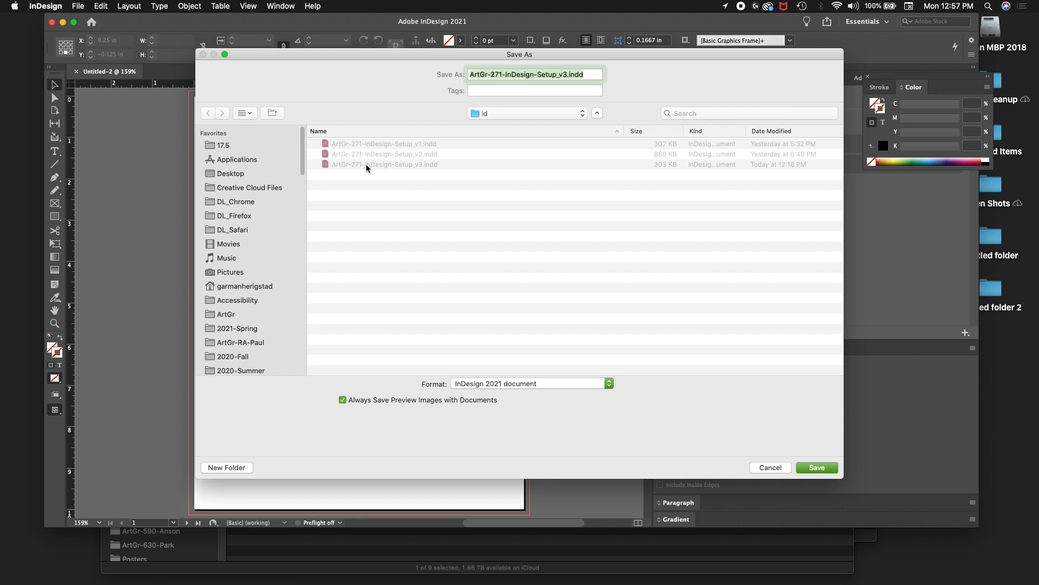
left_click(582, 74)
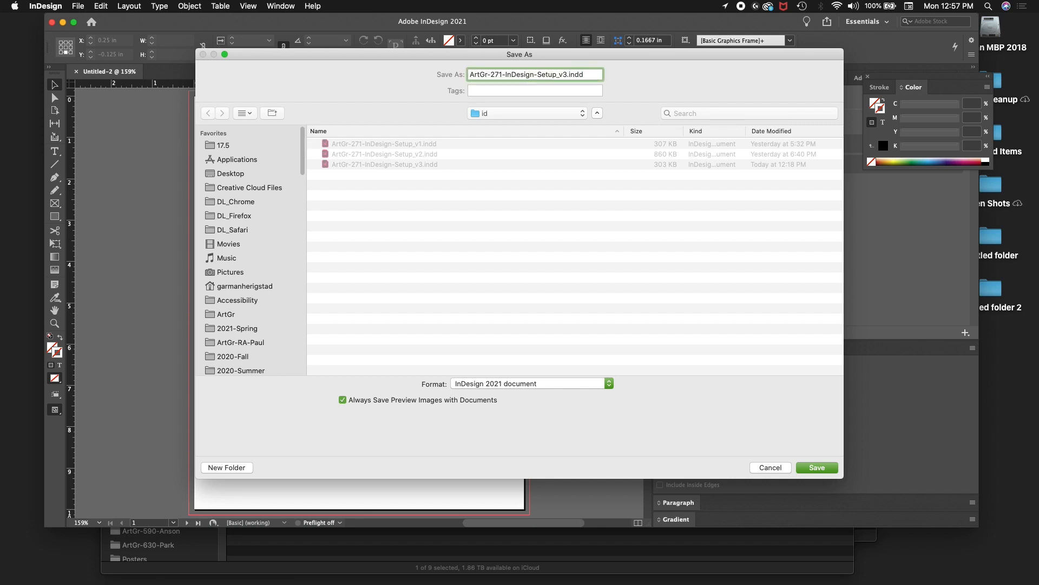
key("Left")
key("Left")
key("Left")
key("Left")
key("BackSpace")
type("4")
key("Return")
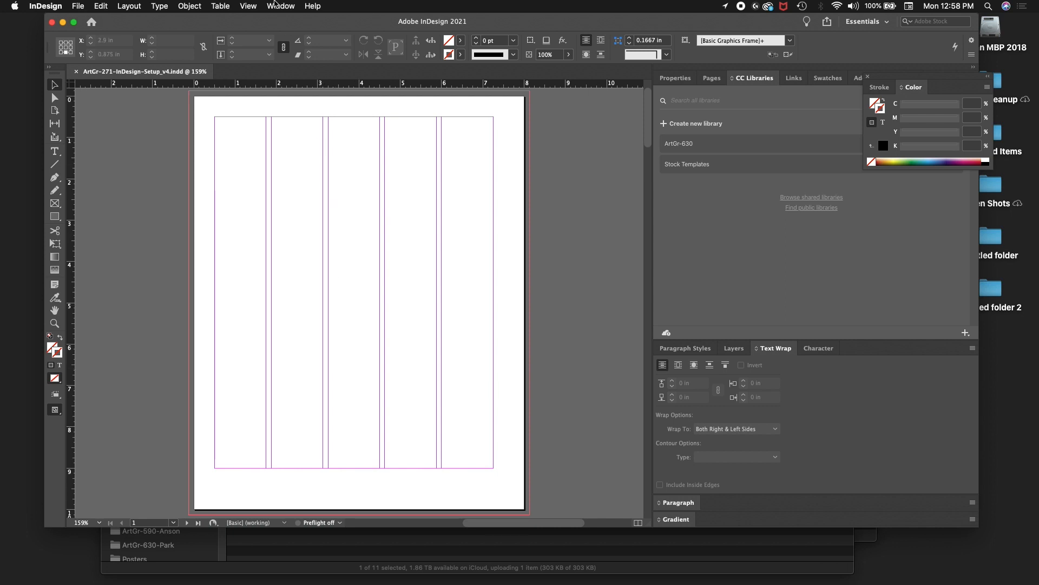
Show the document grid over the page and pasteboard
left_click(281, 6)
mouse_move(248, 6)
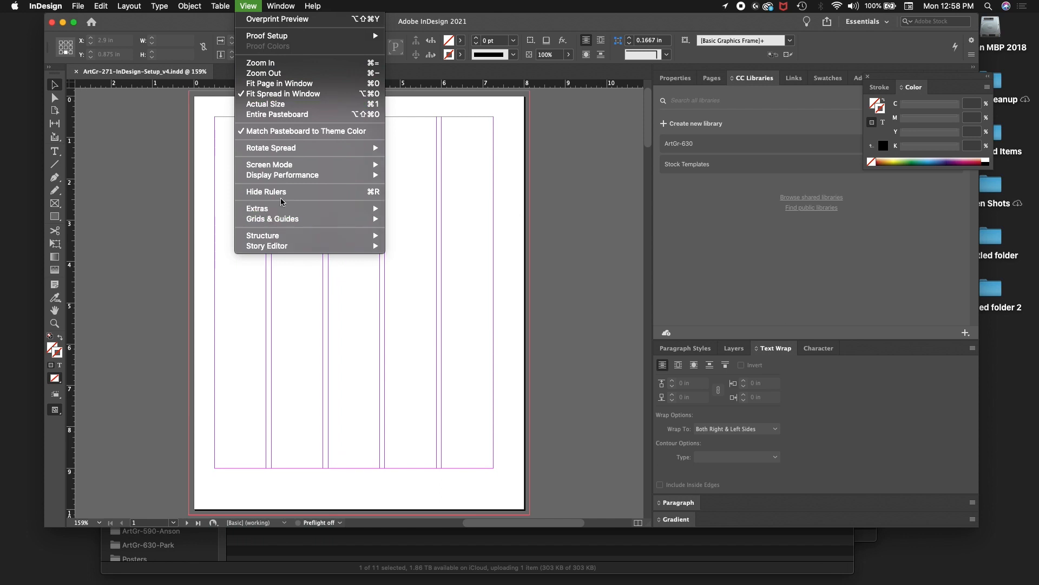
mouse_move(347, 218)
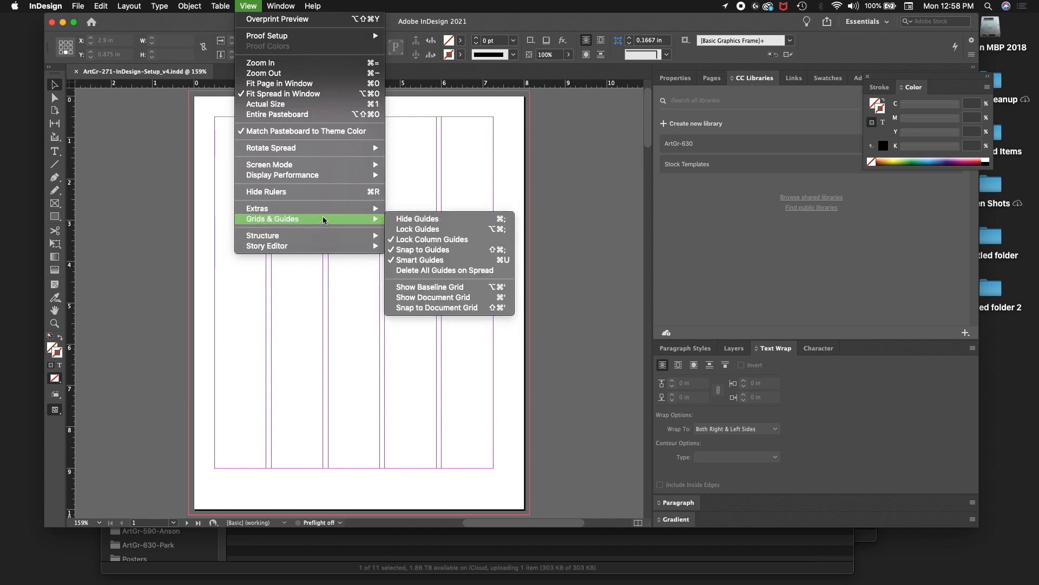
left_click(420, 298)
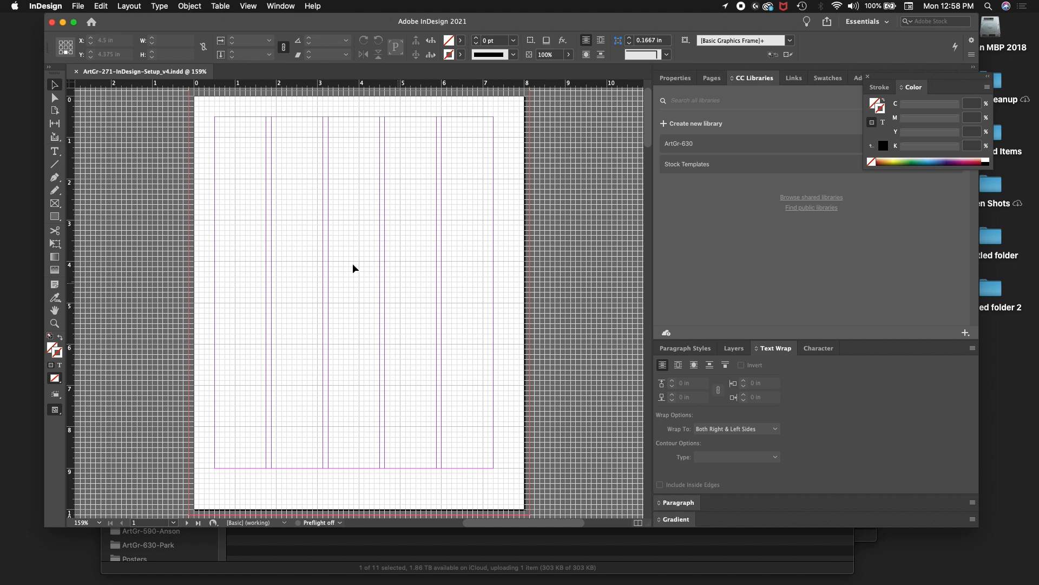
Set the document grid's horizontal and vertical subdivisions to 2 in the Grids preferences
left_click(49, 5)
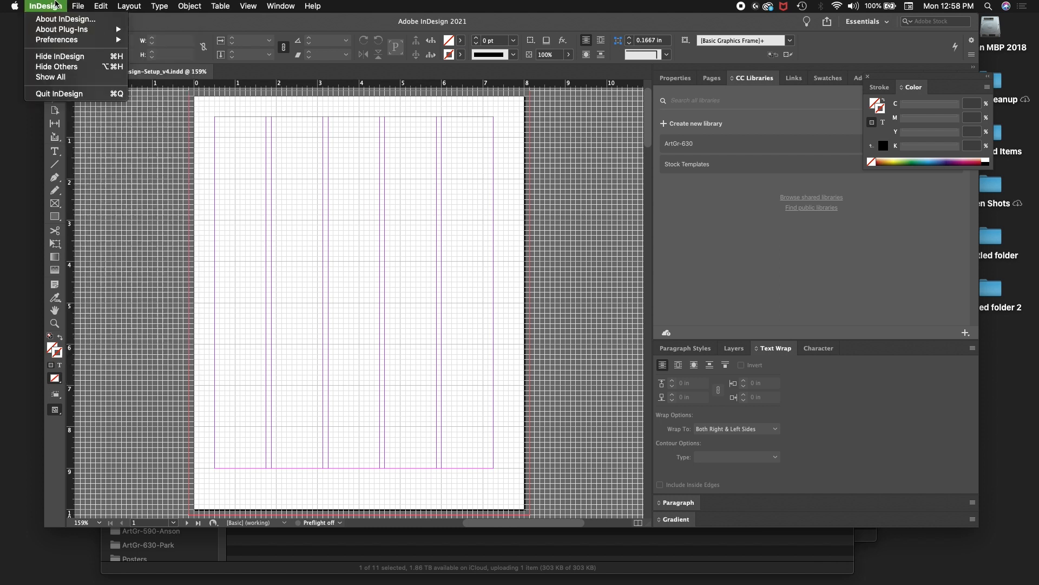
mouse_move(75, 41)
left_click(179, 125)
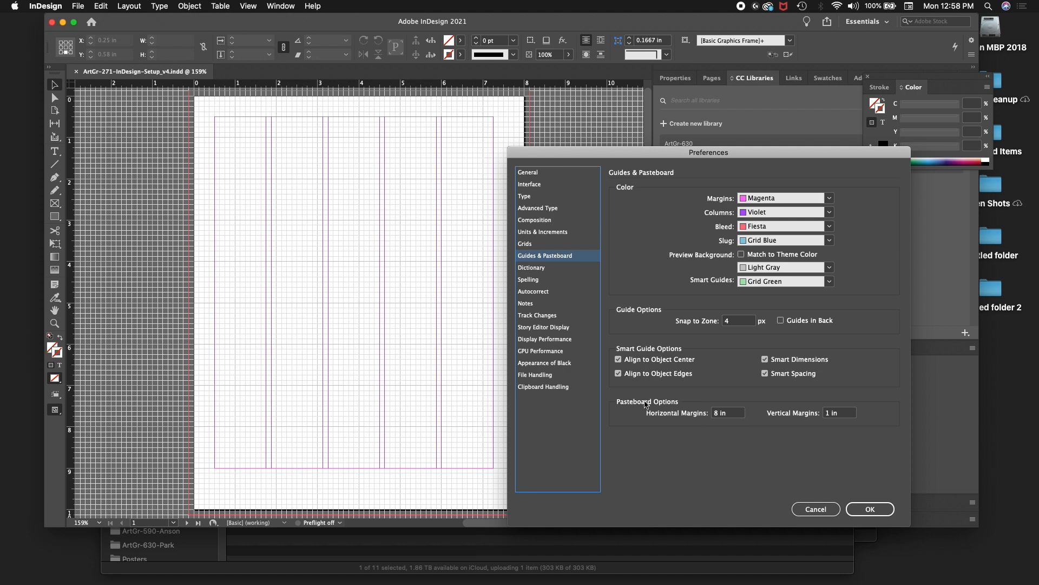
left_click(545, 244)
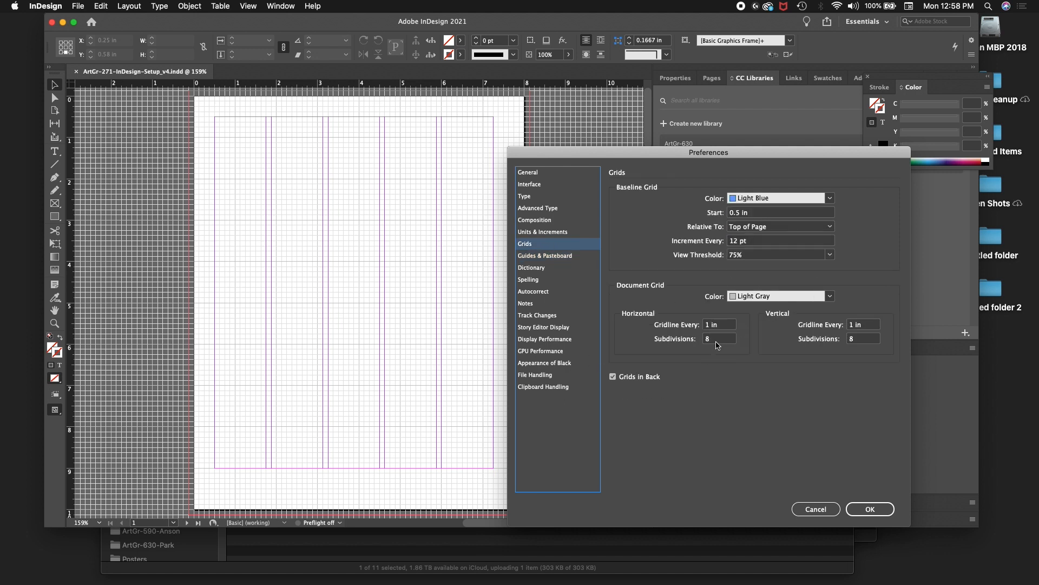
left_click(705, 341)
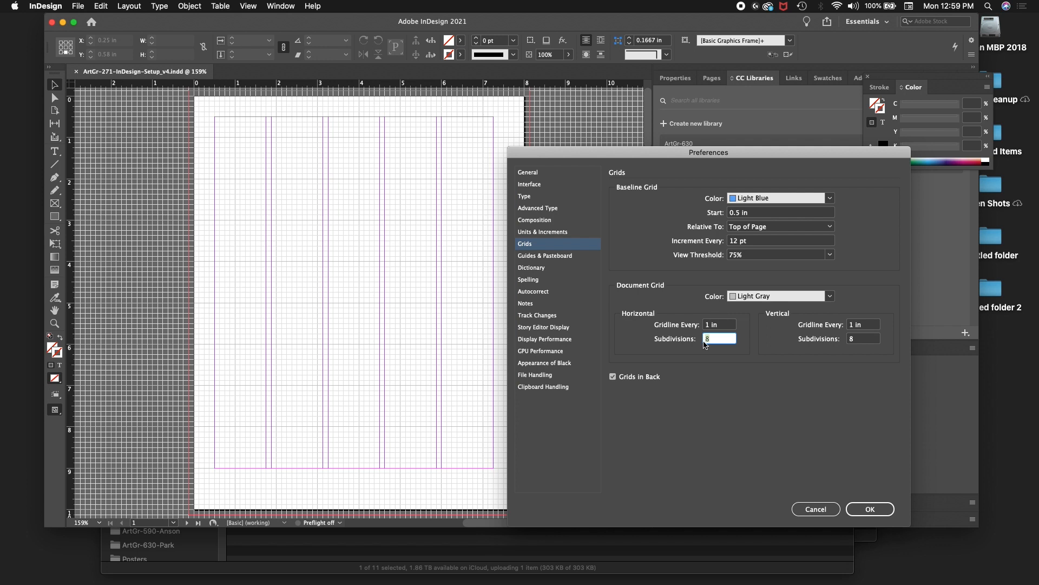
type("2")
key("Tab")
key("Tab")
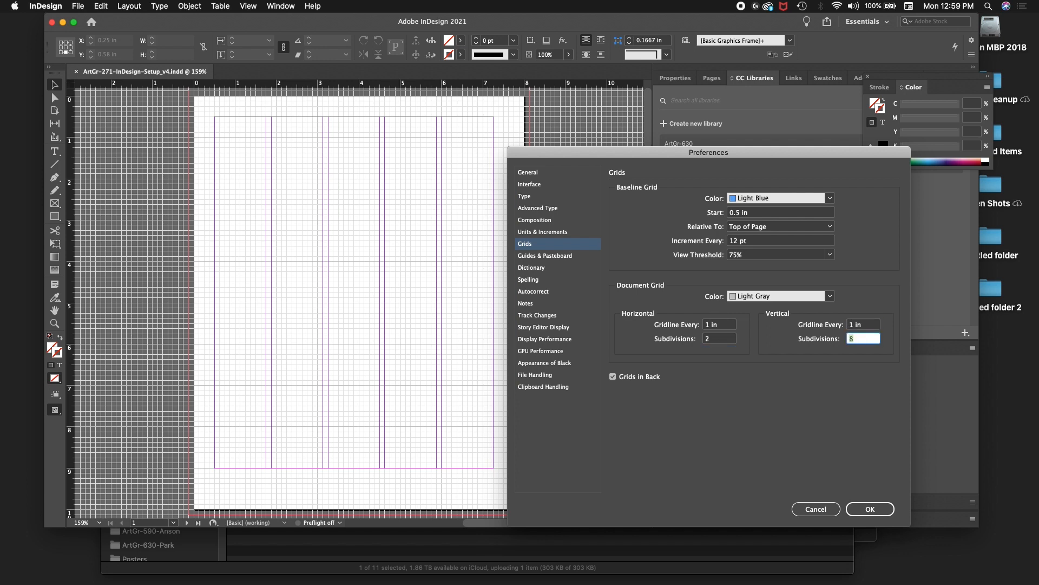
type("2")
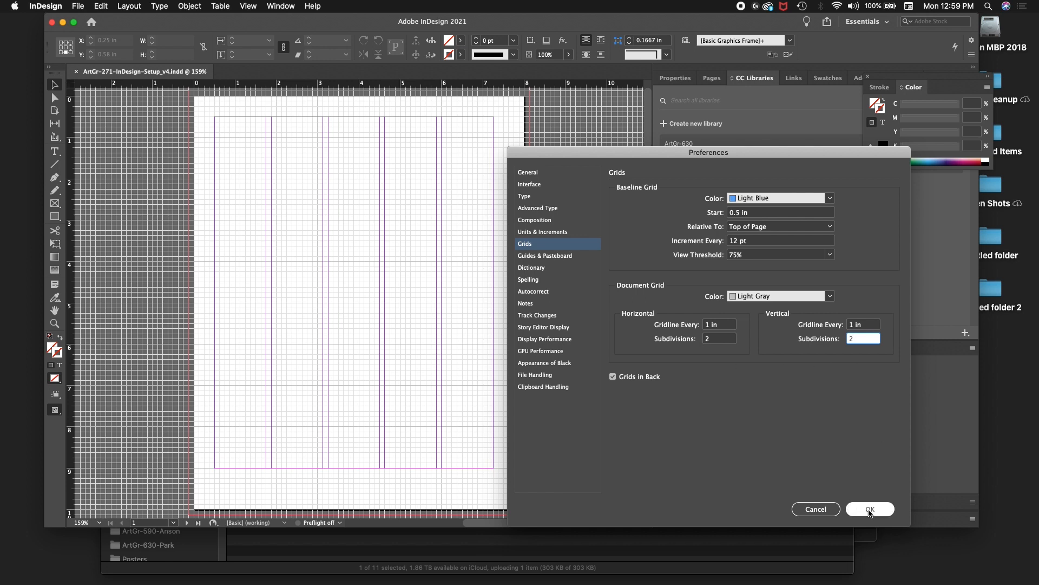
left_click(870, 510)
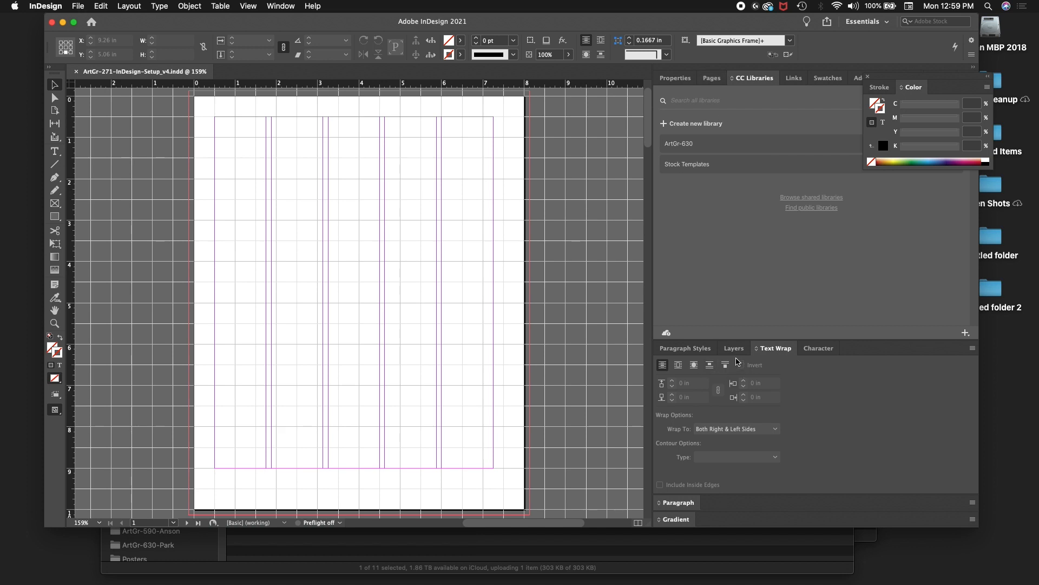
Rename Layer 1 as Page 01
left_click(735, 349)
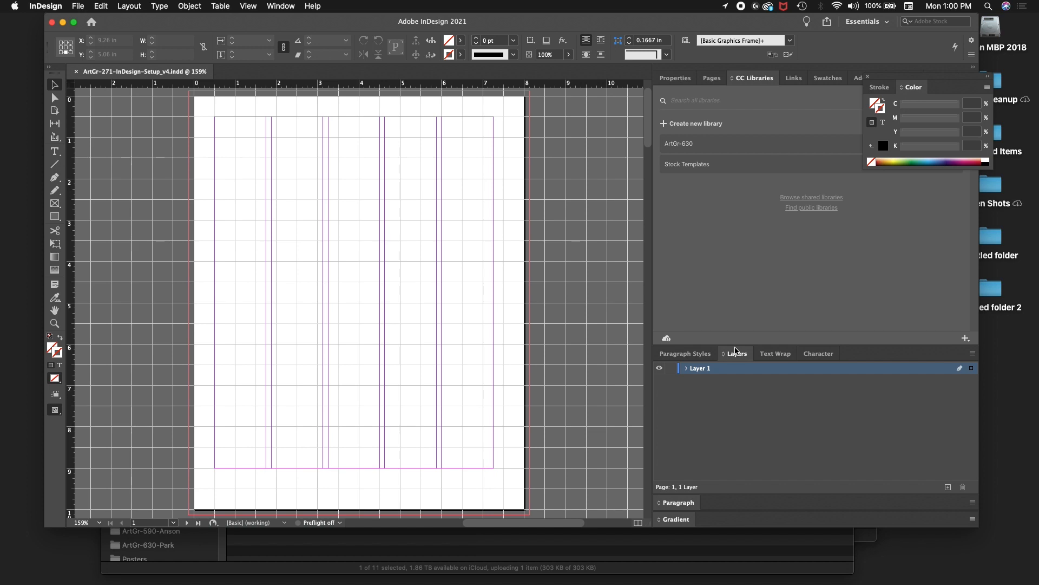
double_click(707, 369)
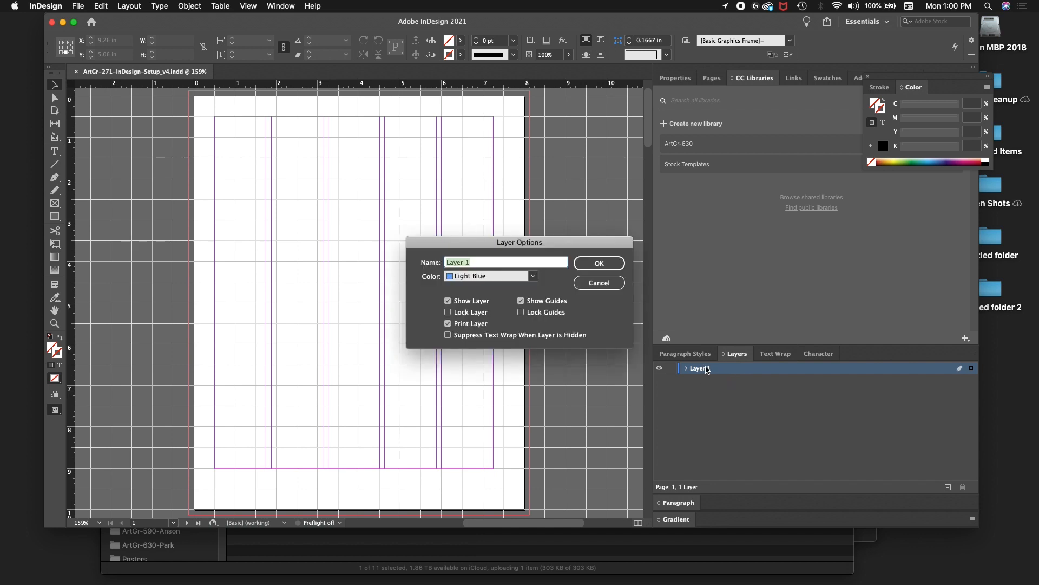
type("Page 01")
key("Return")
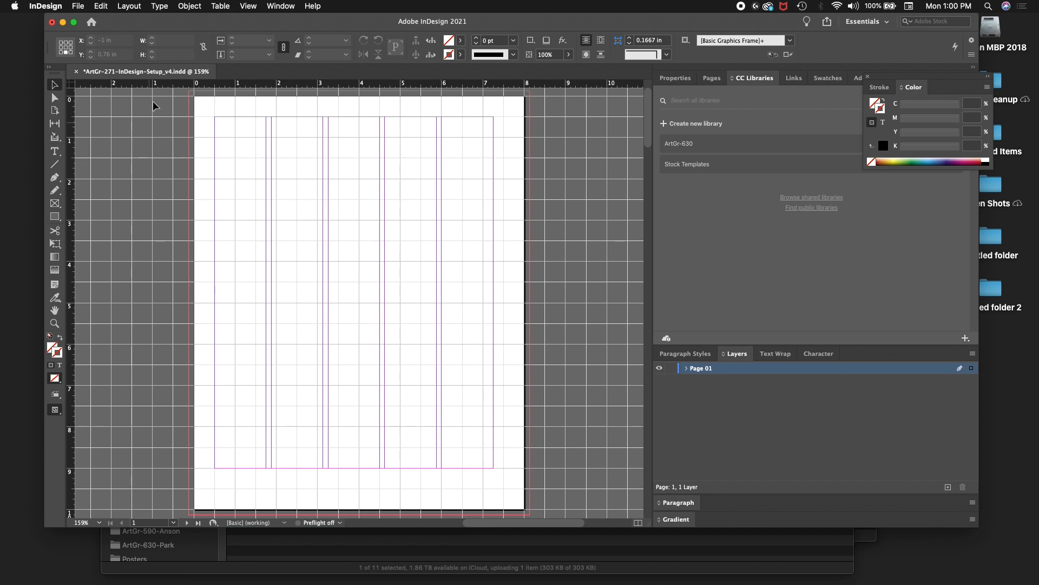
Start the Place command and expand the ai folder inside ArtGr-271-InDesign-Setup
left_click(102, 7)
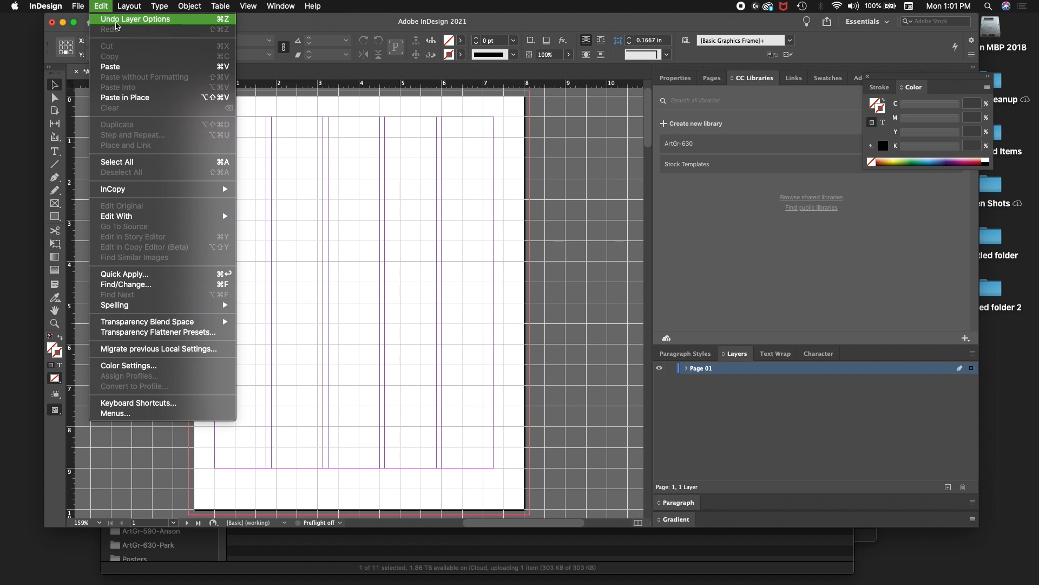
mouse_move(90, 7)
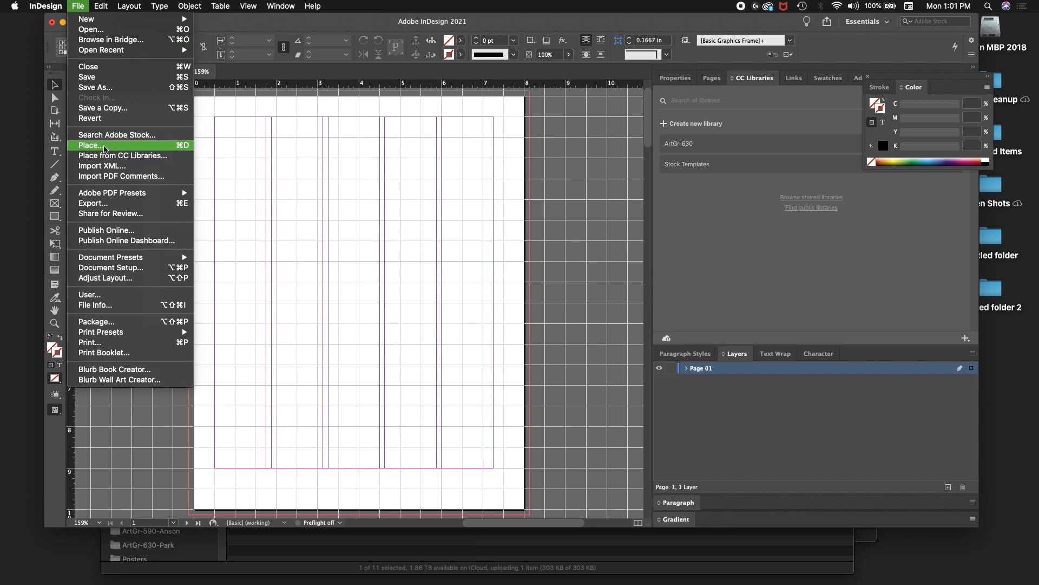
left_click(105, 146)
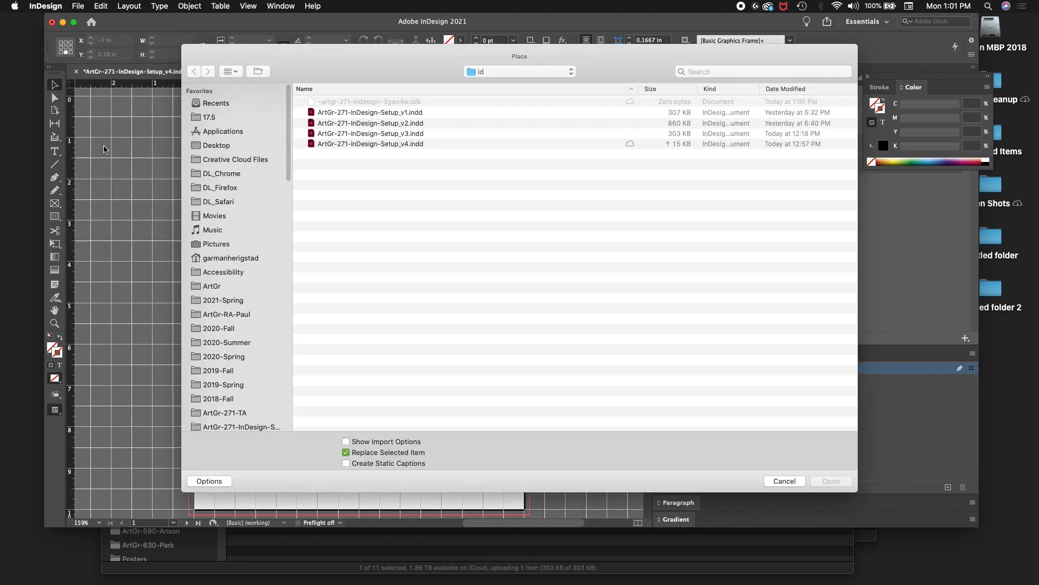
left_click(500, 67)
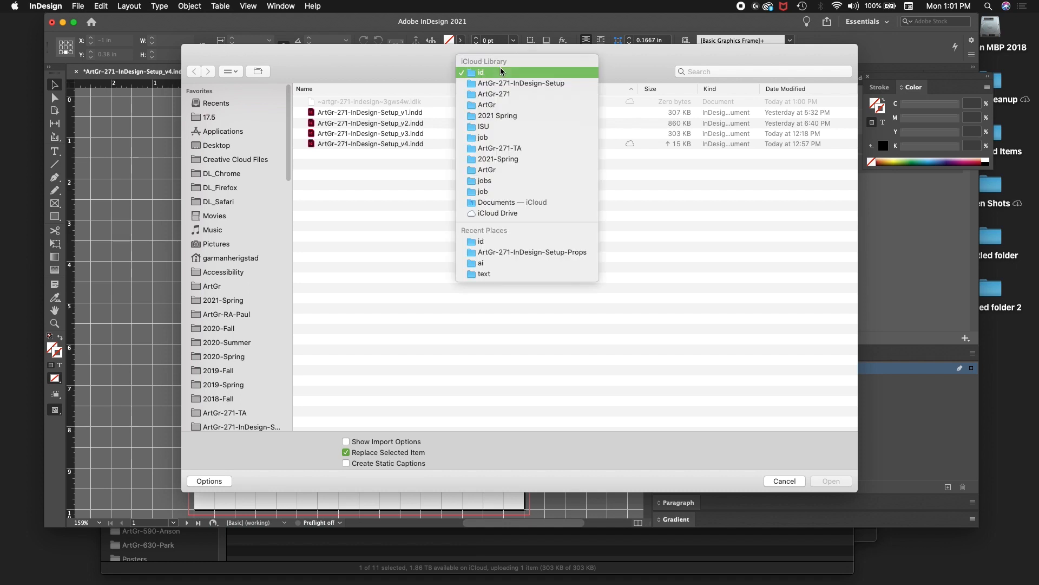
left_click(502, 79)
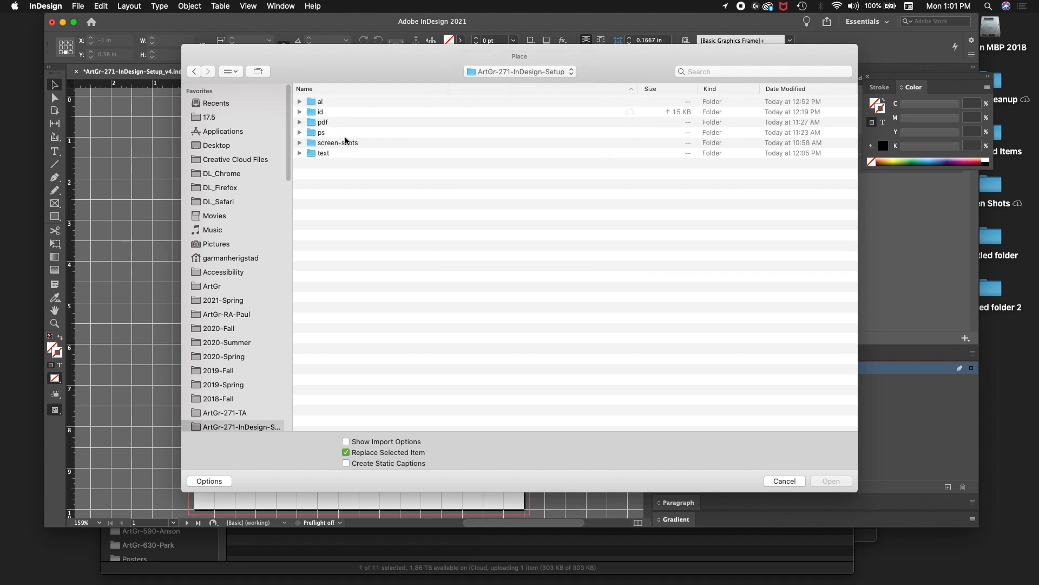
left_click(299, 102)
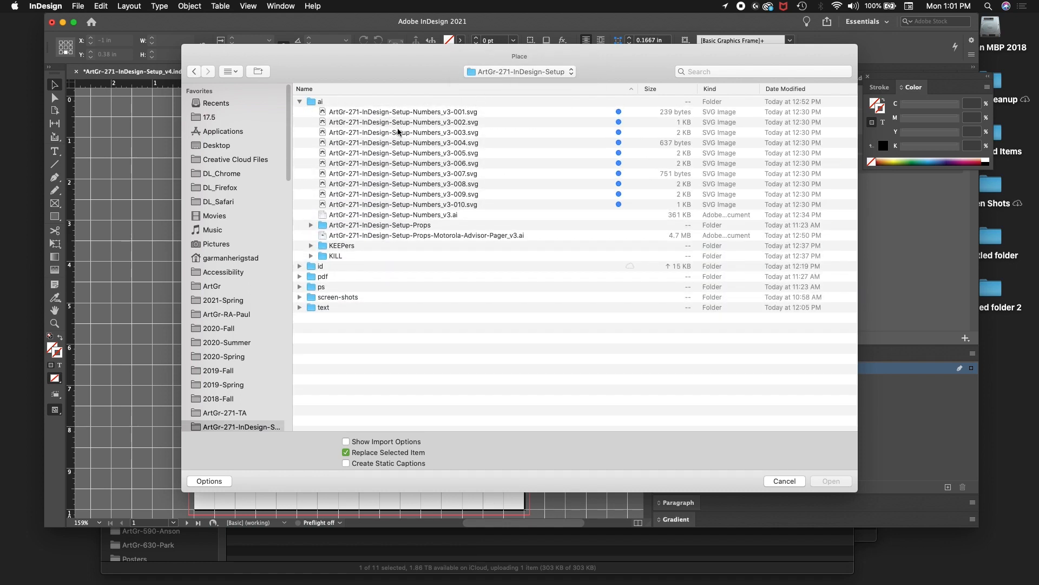
Preview the numbered SVG files in the ai folder, starting from ArtGr-271-InDesign-Setup-Numbers_v3-001.svg
left_click(401, 115)
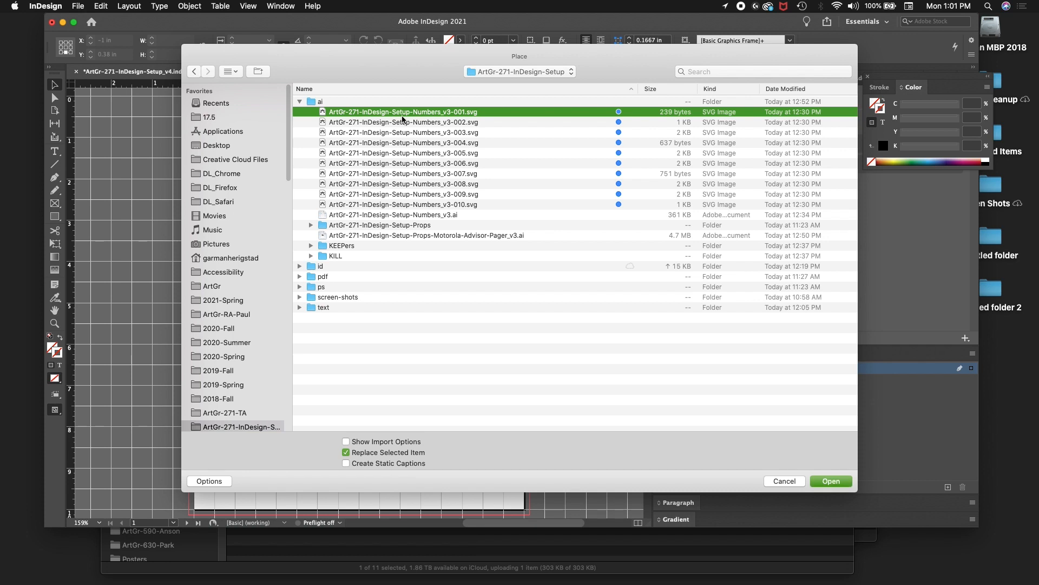
key("space")
key("Down")
key("Down")
key("Down")
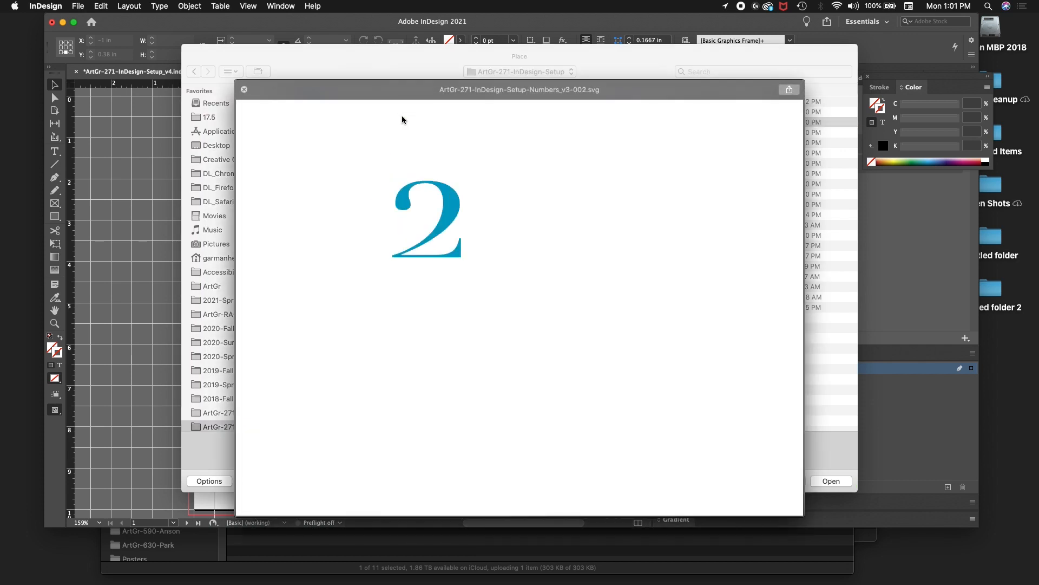
key("Down")
key("Down")
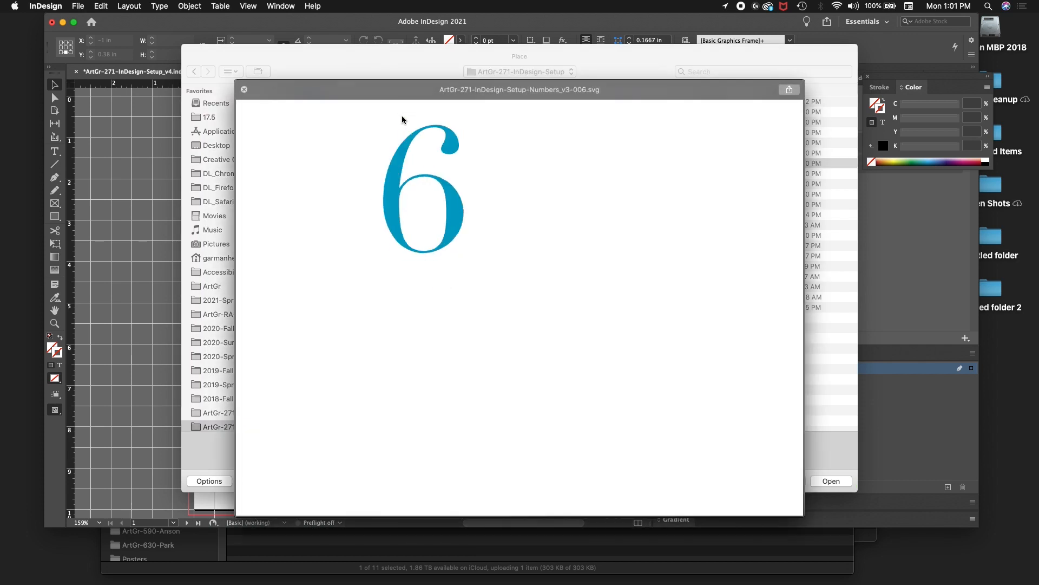
key("space")
Place ArtGr-271-InDesign-Setup-Numbers_v3-001.svg from the left margin at 1 in down the page, about 2.85 in wide and 5 in high
left_click(443, 112)
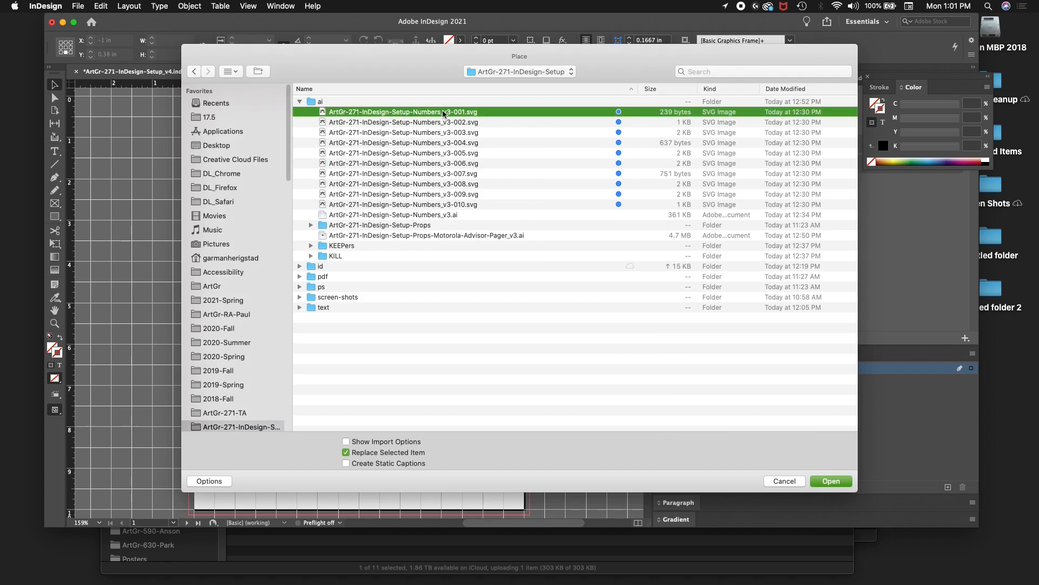
key("Return")
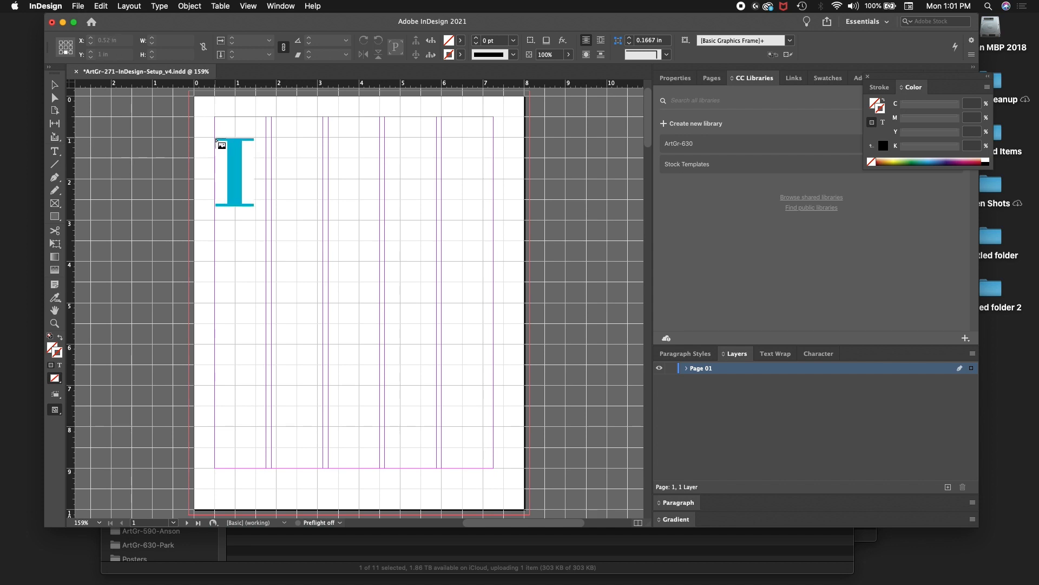
left_click_drag(216, 138, 542, 345)
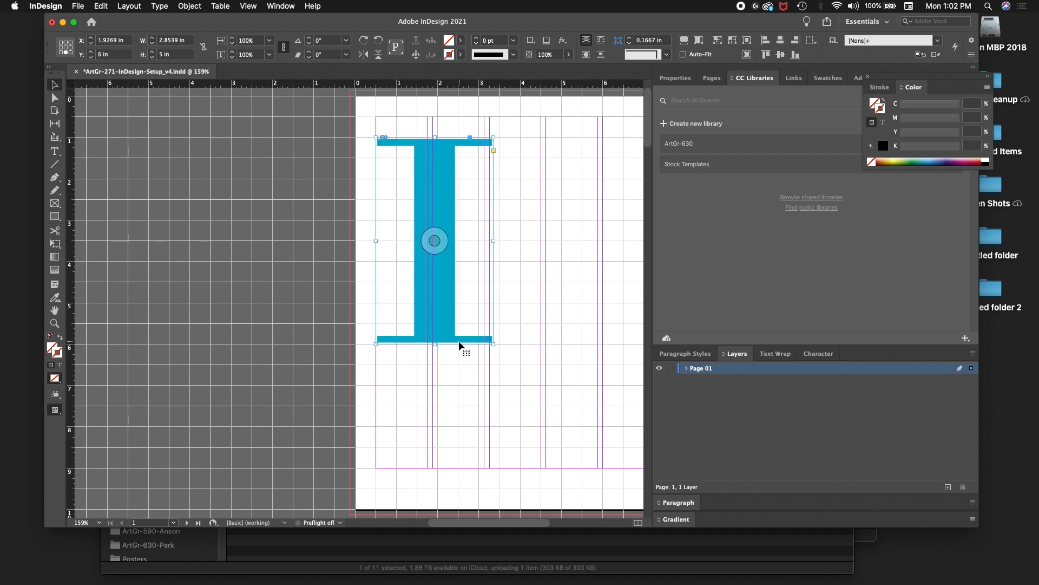
Nudge the numeral to X 1.8992 in, Y 6.0417 in, aligning its foot with the 6 in gridline and its left serif with the margin
key("super+equal")
key("super+equal")
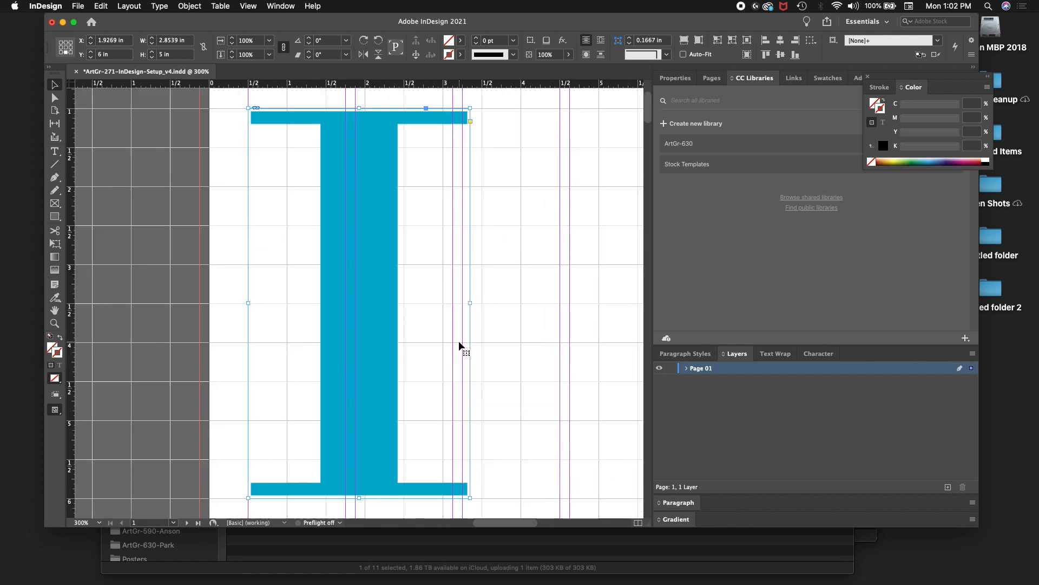
scroll(469, 344, "down", 8)
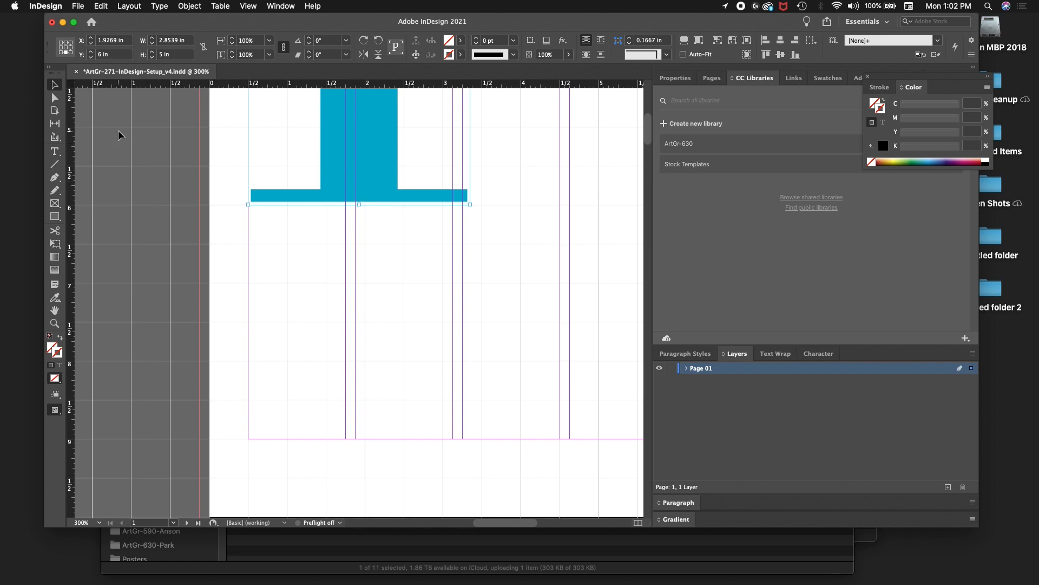
key("Down")
key("Down")
key("Down")
key("Right")
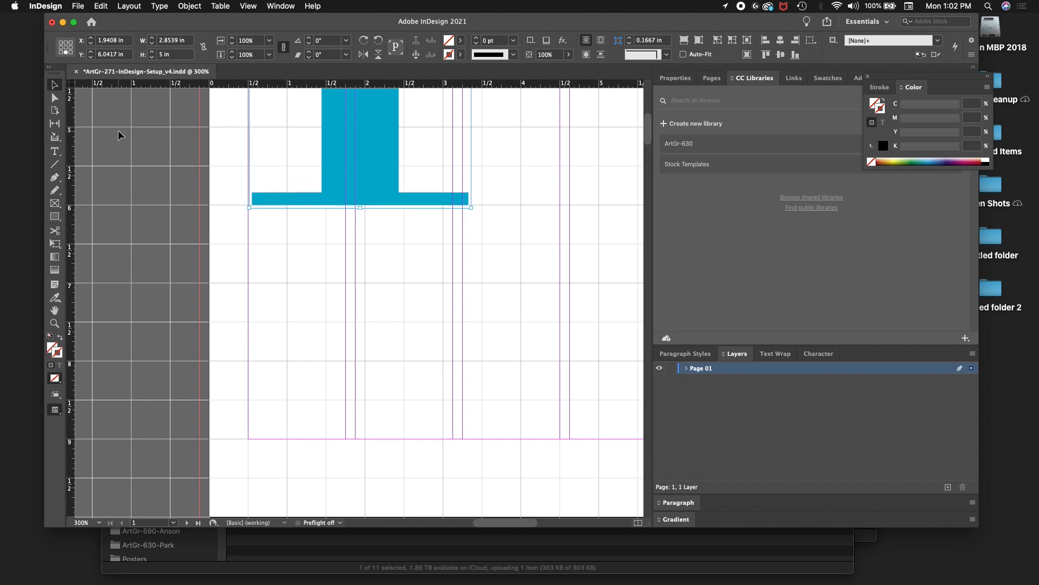
key("Left")
key("Left")
key("Left")
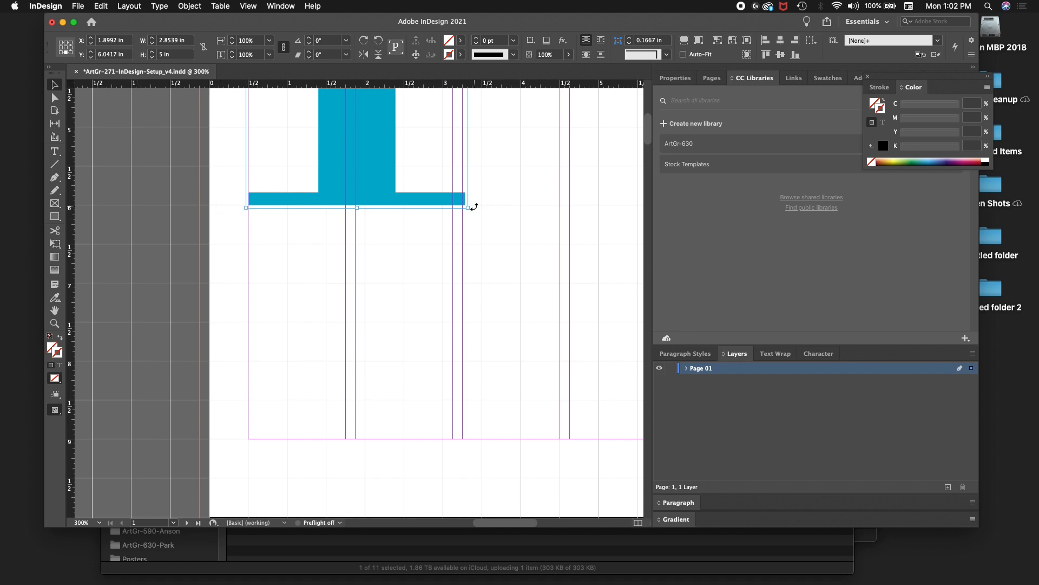
Nudge the numeral horizontally so its frame sits just inside the left margin at X 1.9408 in
key("super+minus")
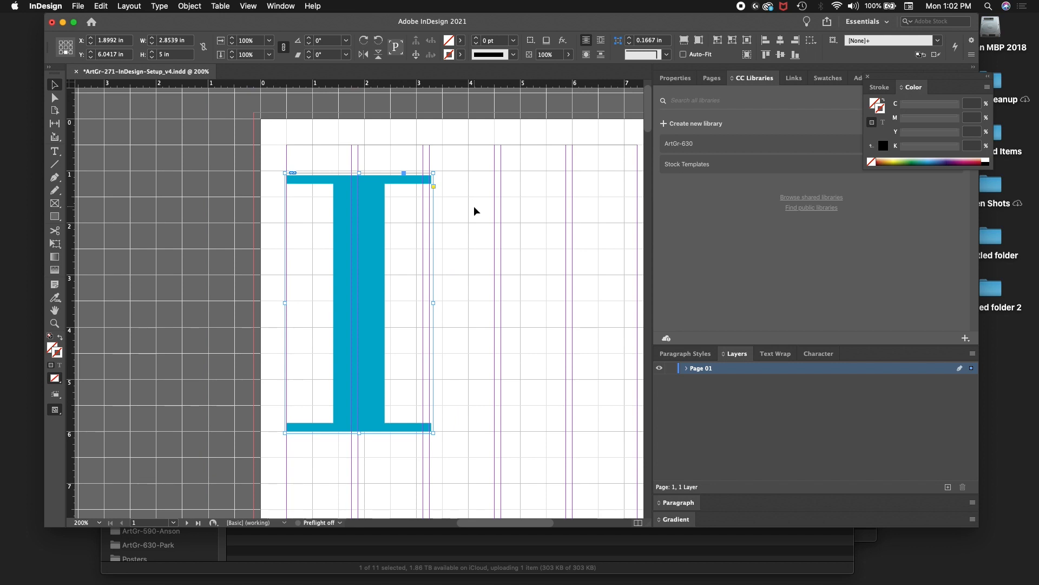
scroll(473, 205, "down", 3)
scroll(473, 206, "up", 3)
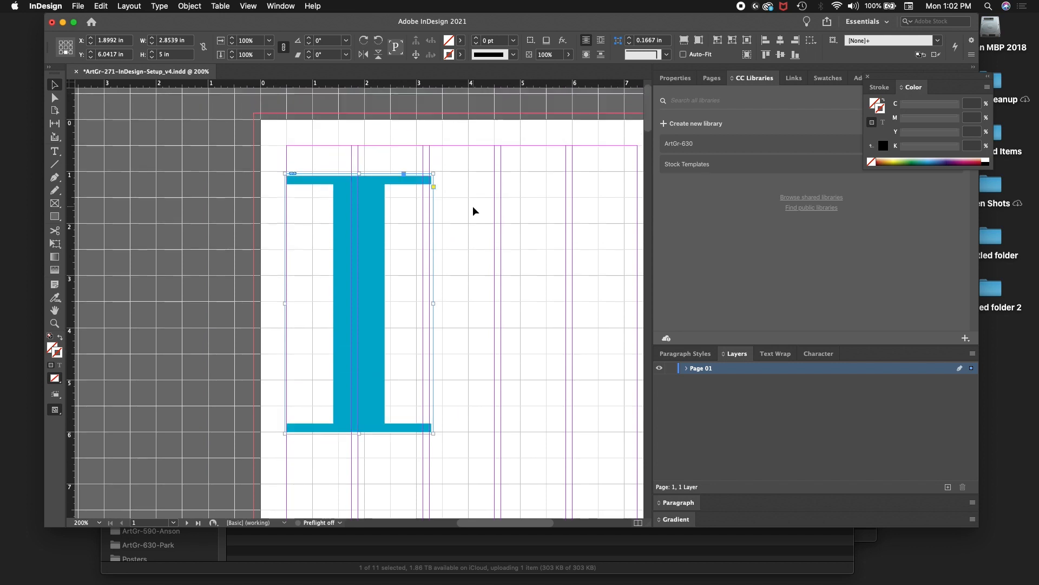
scroll(473, 206, "down", 3)
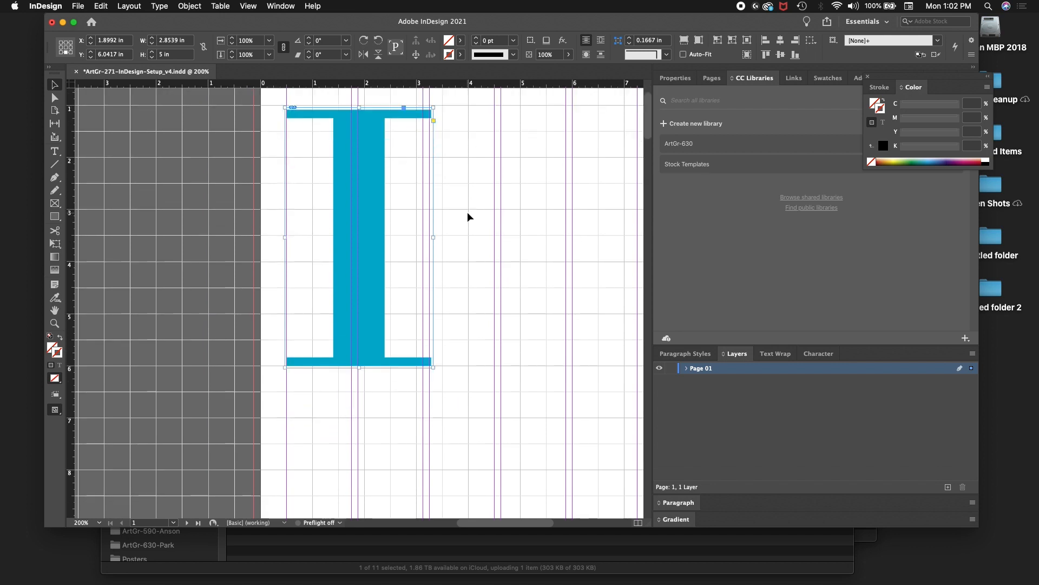
key("super+minus")
key("super+minus")
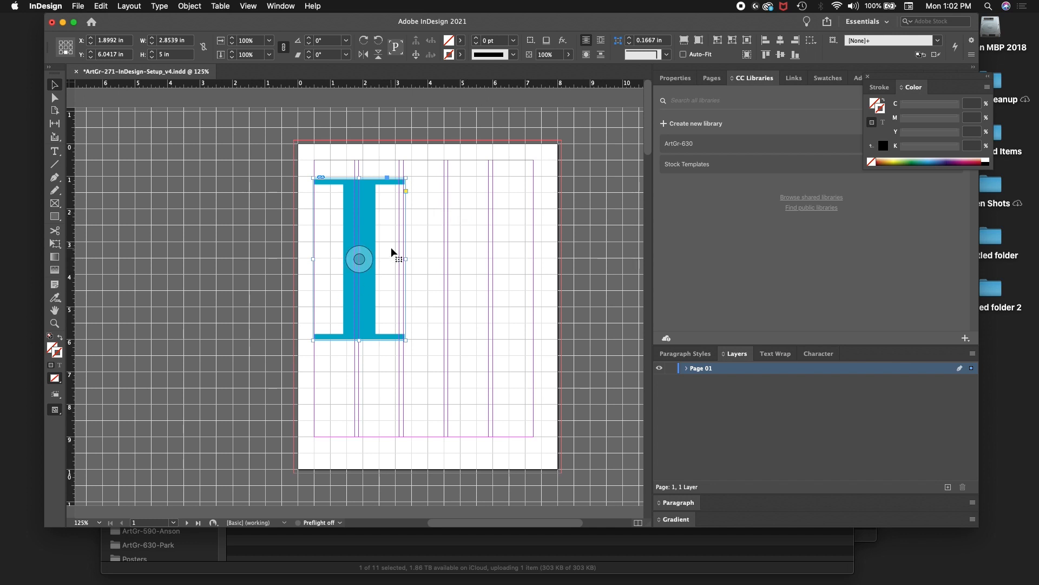
mouse_move(366, 248)
key("Left")
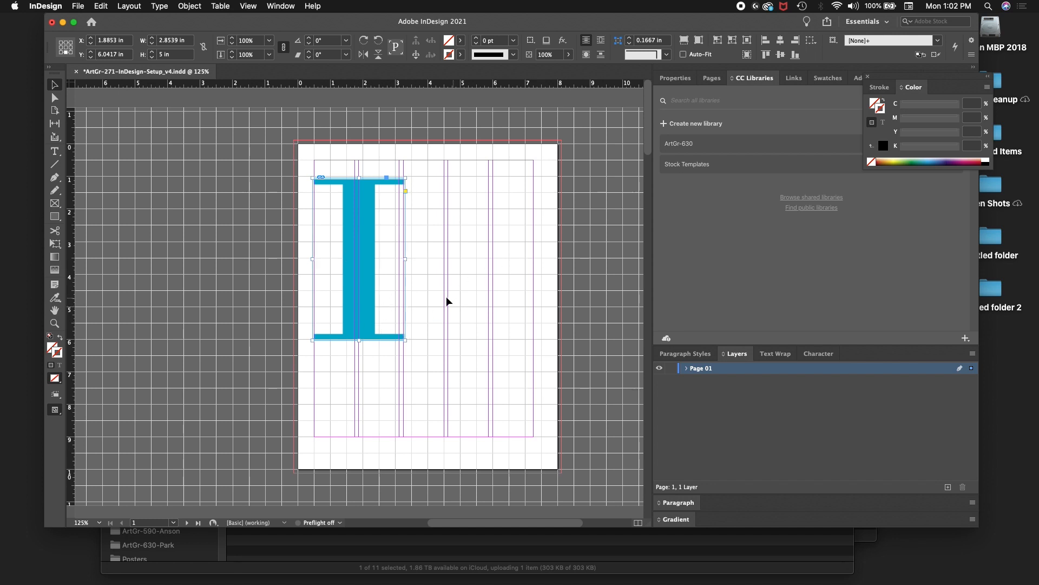
key("Right")
key("Right")
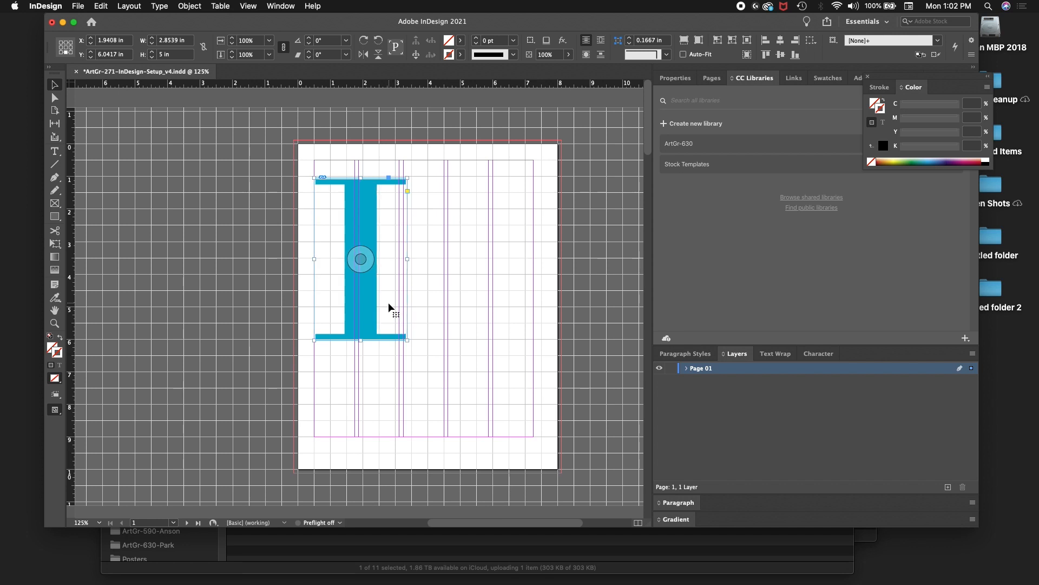
Undo the numeral's nudges and its placement at the left margin so the SVG is loaded for placing again
key("Right")
key("Up")
key("super+z")
key("super+z")
key("super+z")
key("super+z")
key("super+z")
key("super+z")
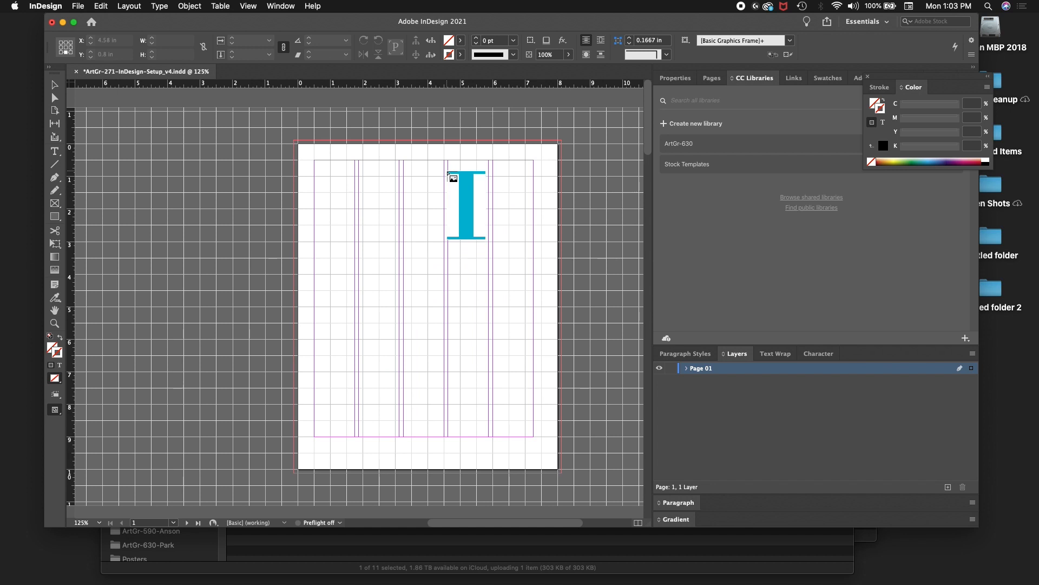
Place the loaded numeral 1 from the upper-right margin corner of page 1, about 2 in wide and 3.5035 in high
key("super+equal")
key("super+equal")
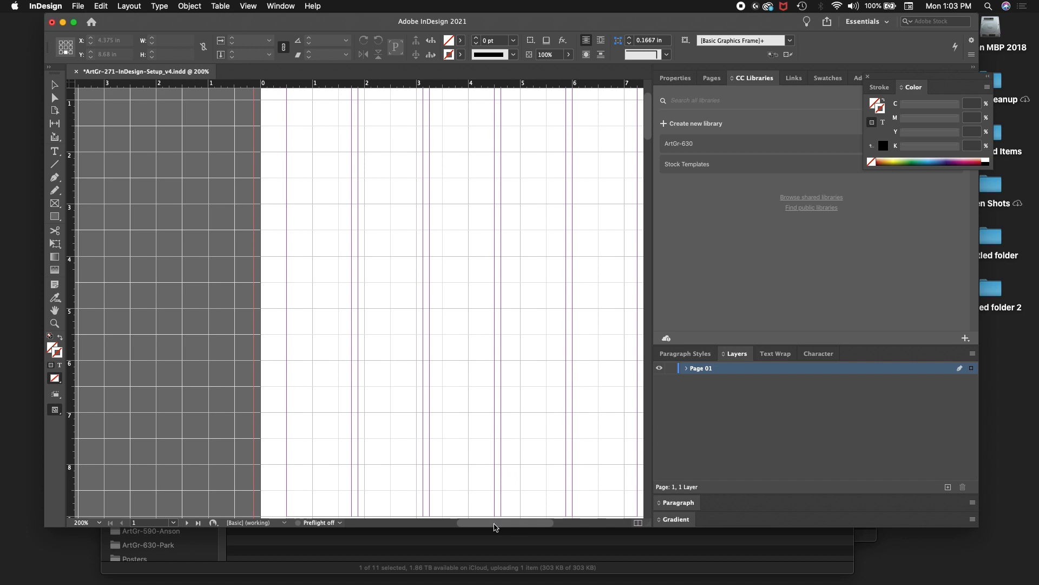
left_click_drag(496, 527, 509, 526)
scroll(482, 422, "up", 5)
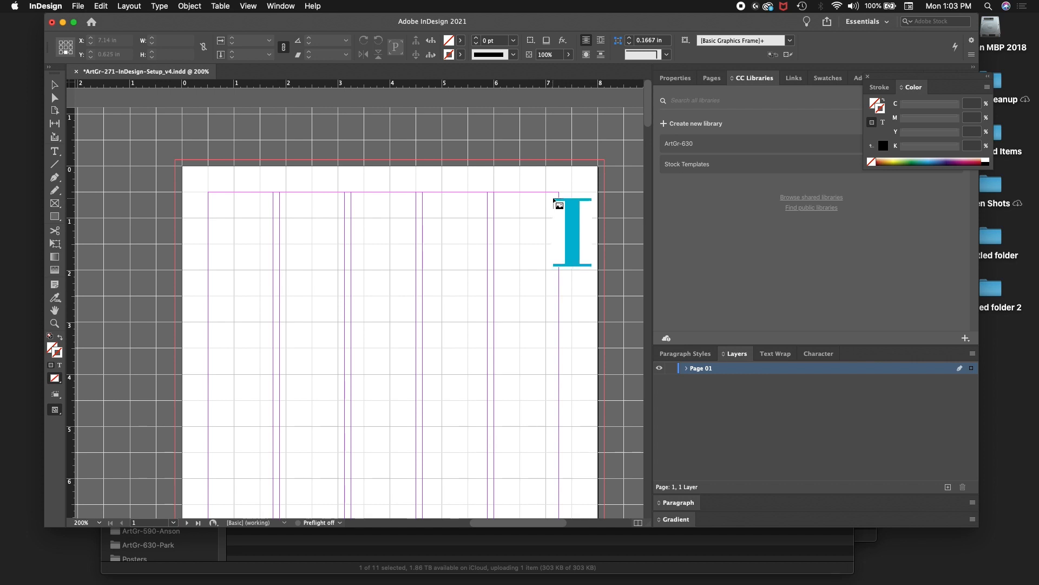
left_click_drag(560, 193, 412, 375)
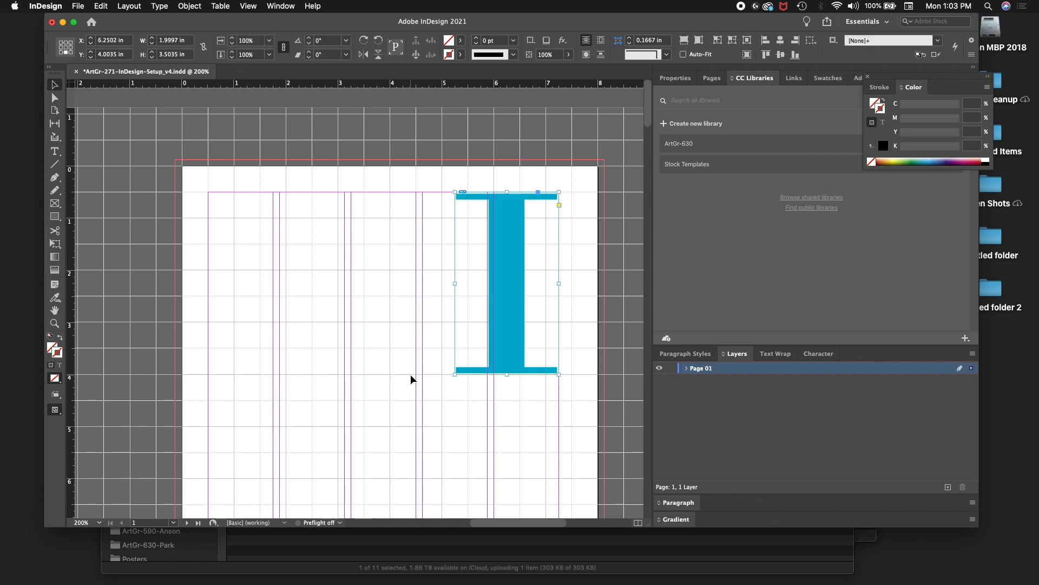
Turn on snapping to the document grid
left_click(249, 7)
mouse_move(257, 211)
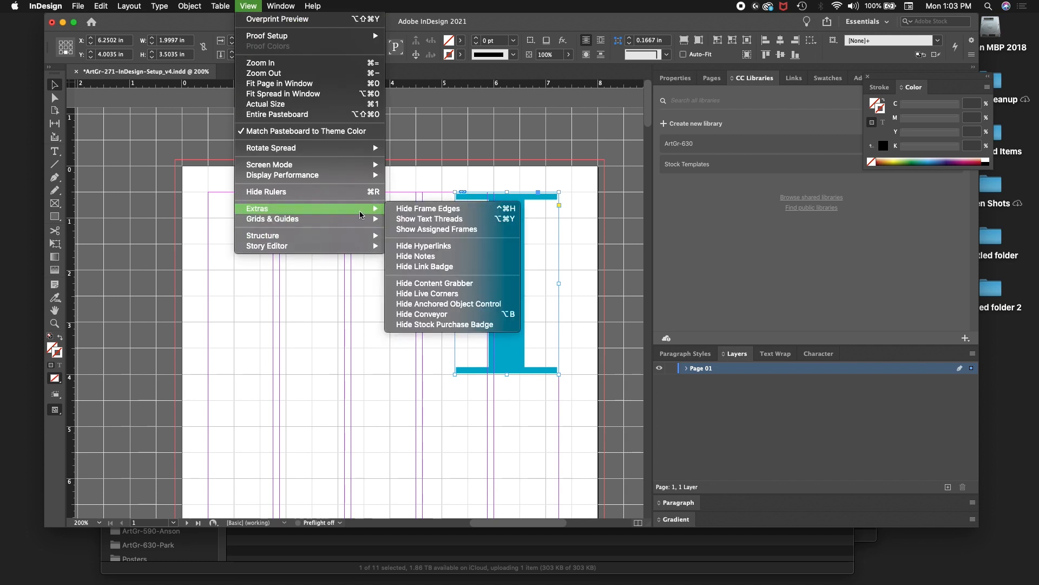
mouse_move(361, 221)
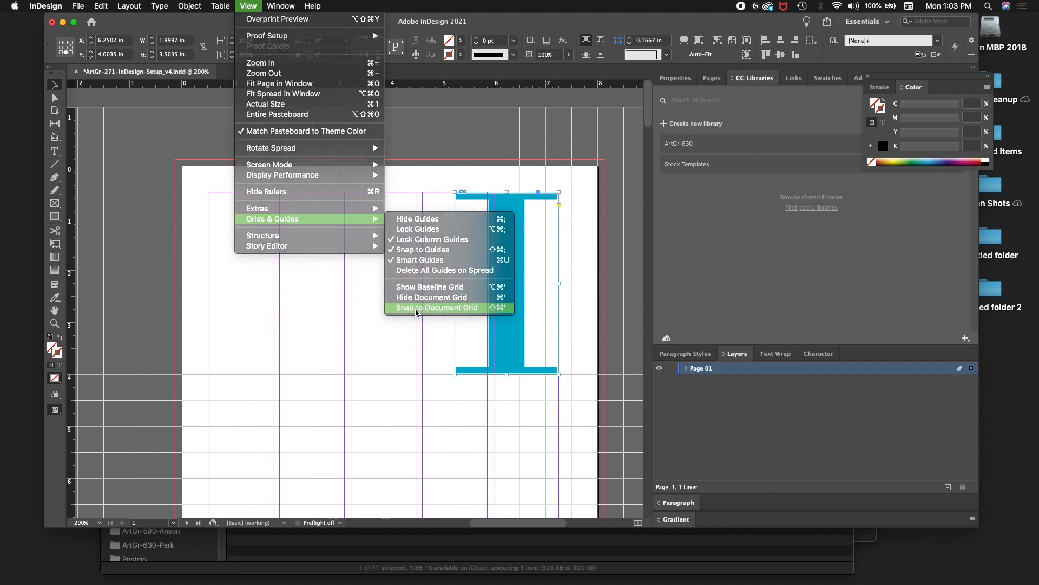
left_click(416, 308)
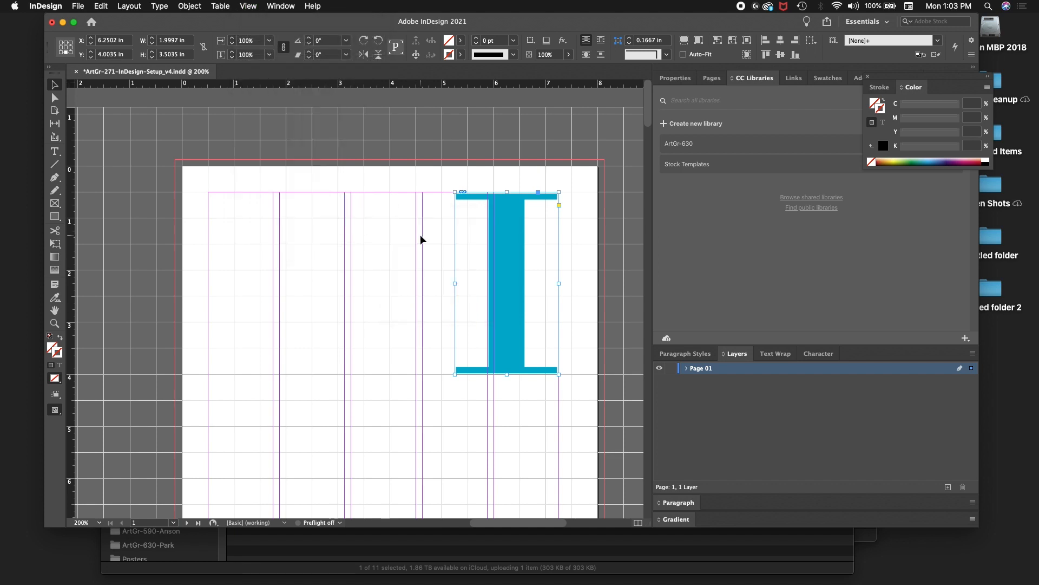
Remove the placed numeral and place it again from the upper-right margin corner to the 4 in gridline, 1.9977 in wide and 3.5 in high
key("Delete")
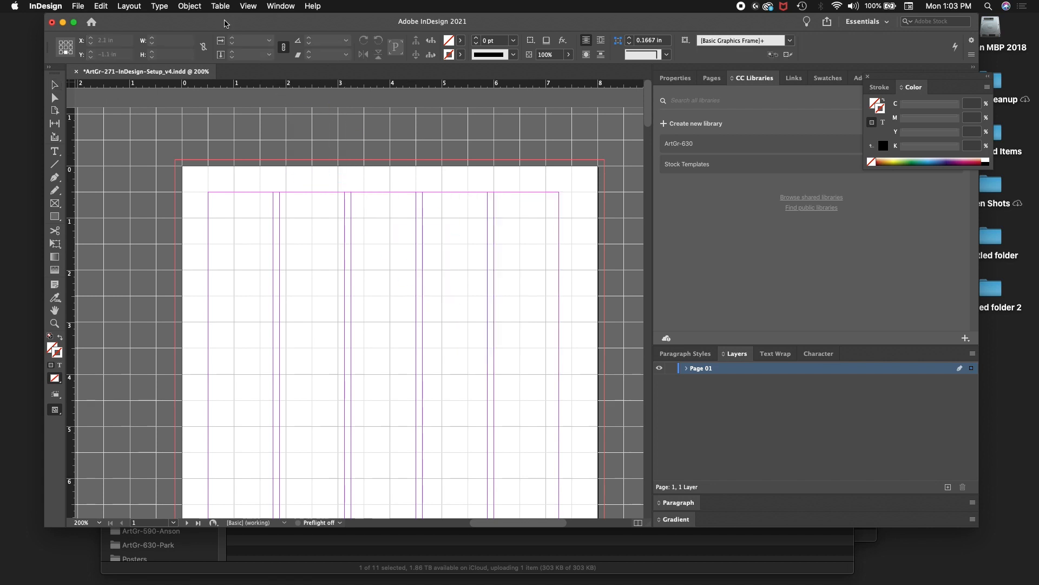
left_click(248, 6)
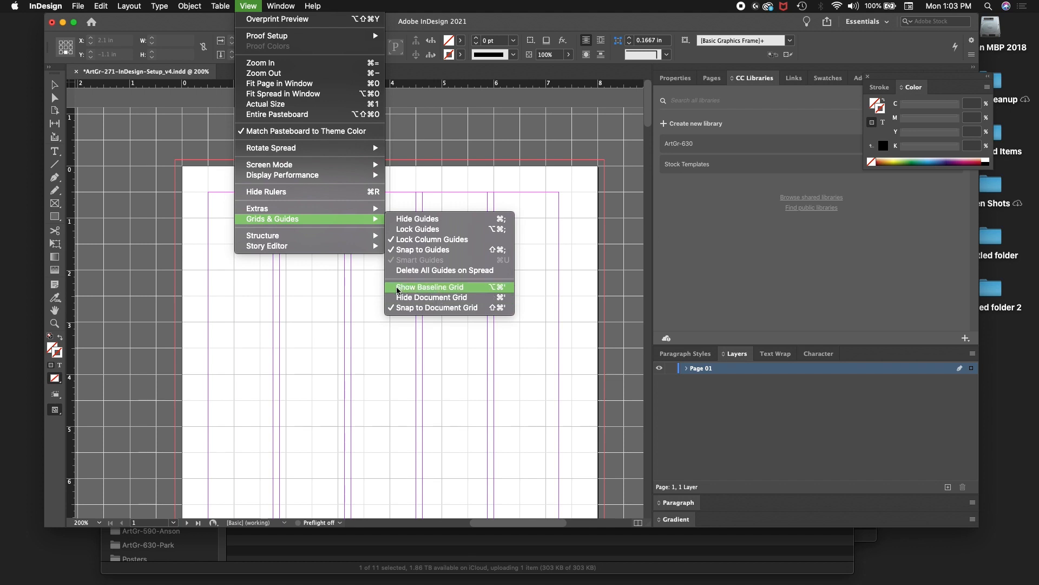
key("Escape")
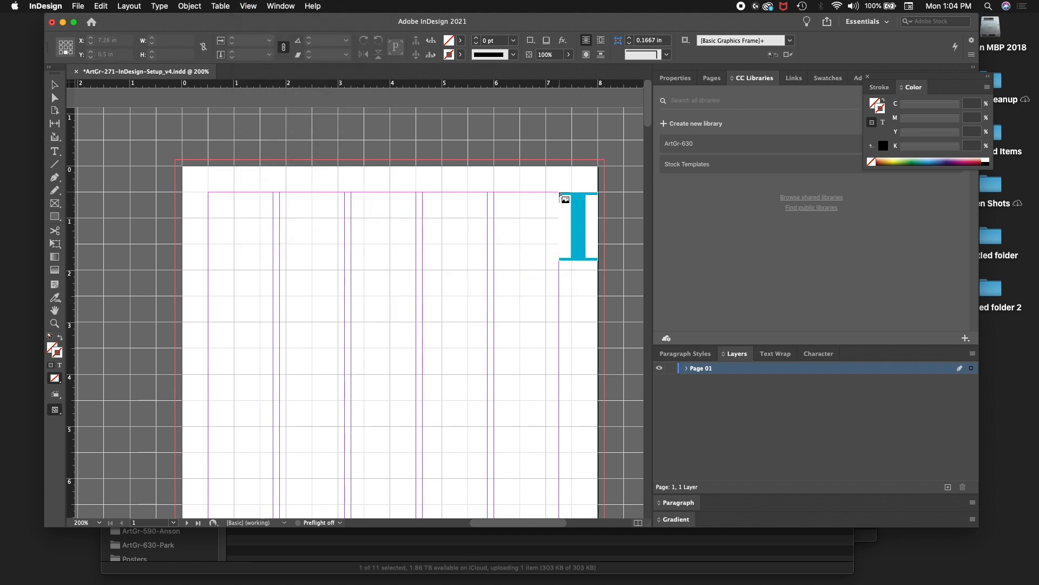
left_click_drag(560, 193, 397, 374)
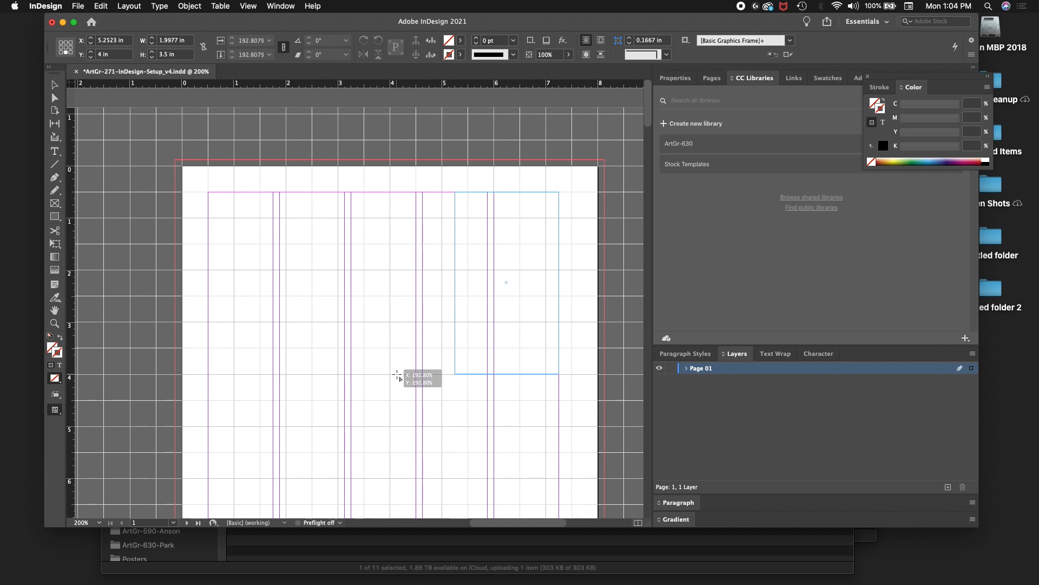
left_click_drag(398, 374, 397, 374)
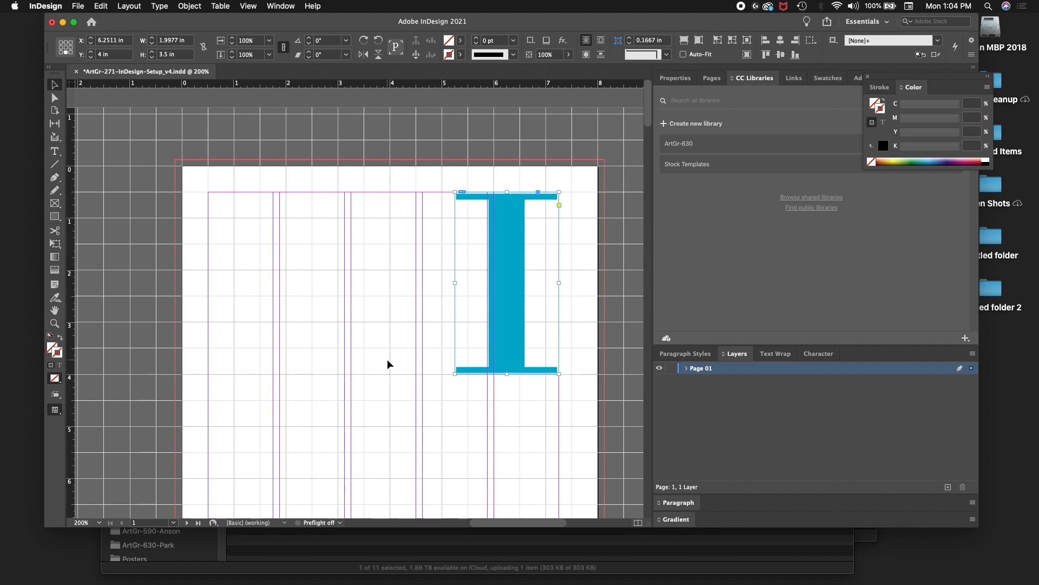
Add two new layers and move the Page 01 layer to the top of the layer stack
key("super+minus")
key("super+minus")
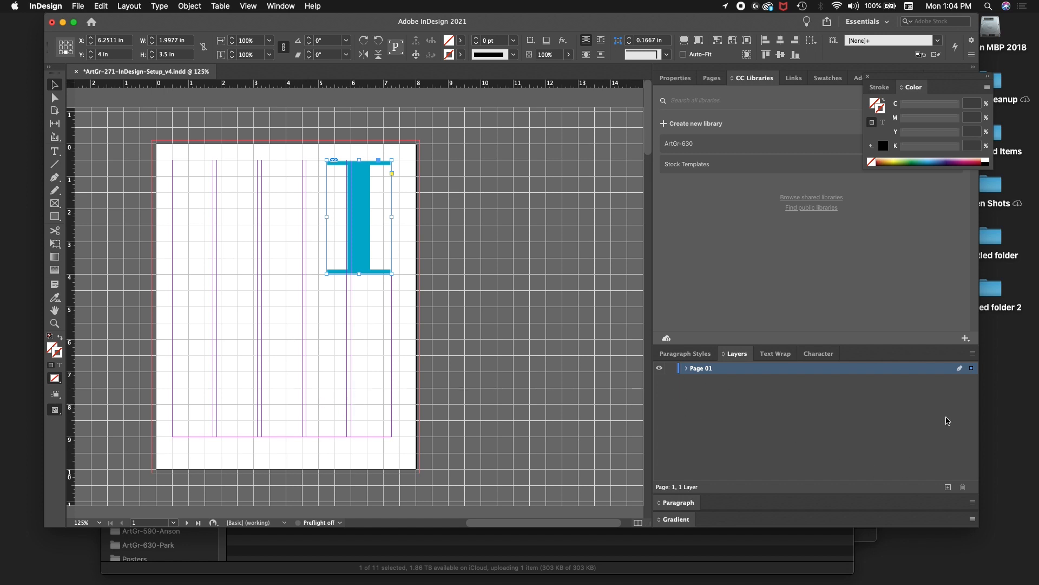
left_click(947, 487)
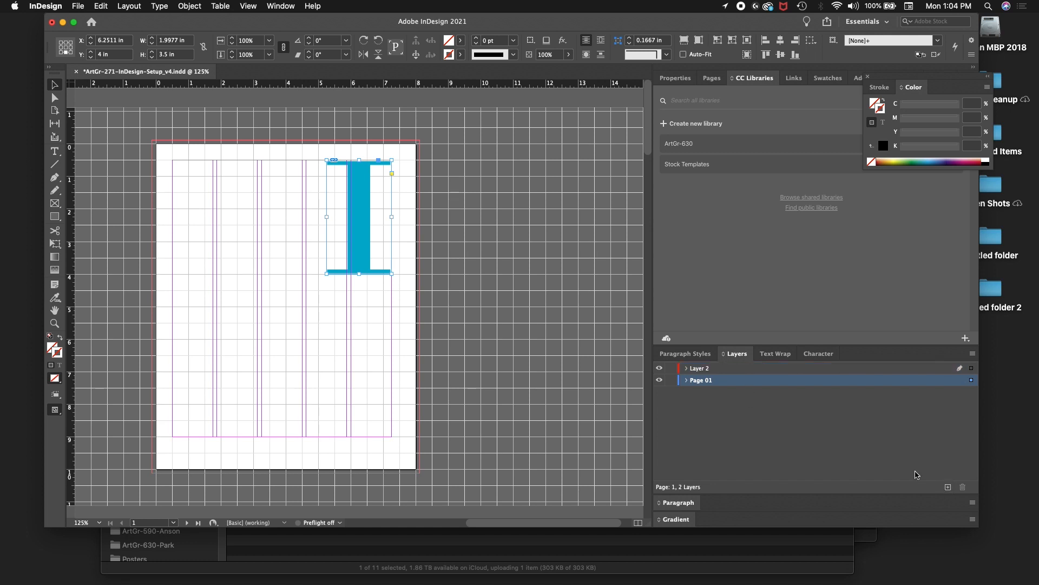
left_click(948, 486)
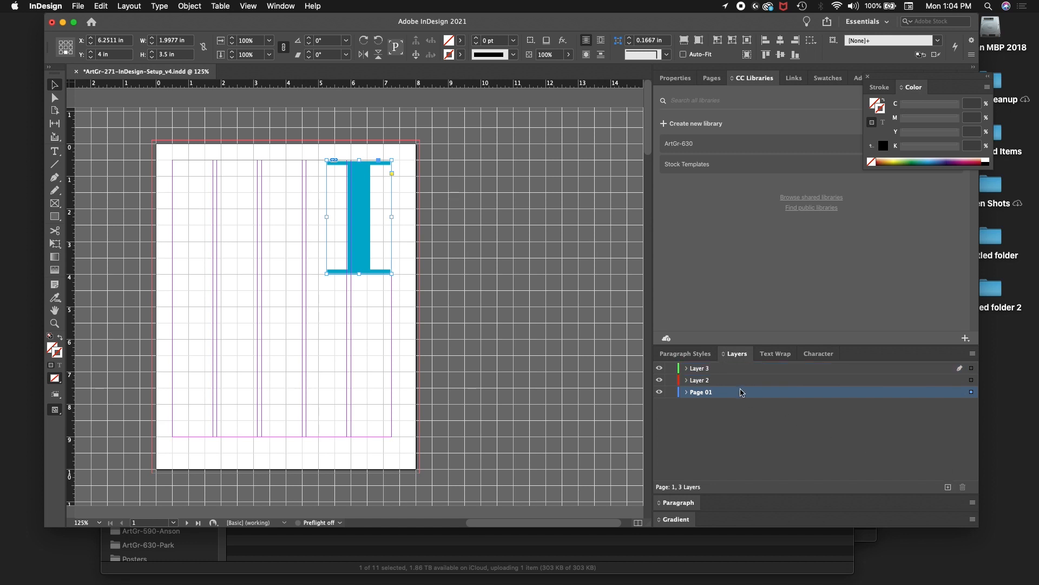
left_click_drag(743, 392, 741, 367)
Rename Layer 3, directly below Page 01, as Page 02
double_click(715, 381)
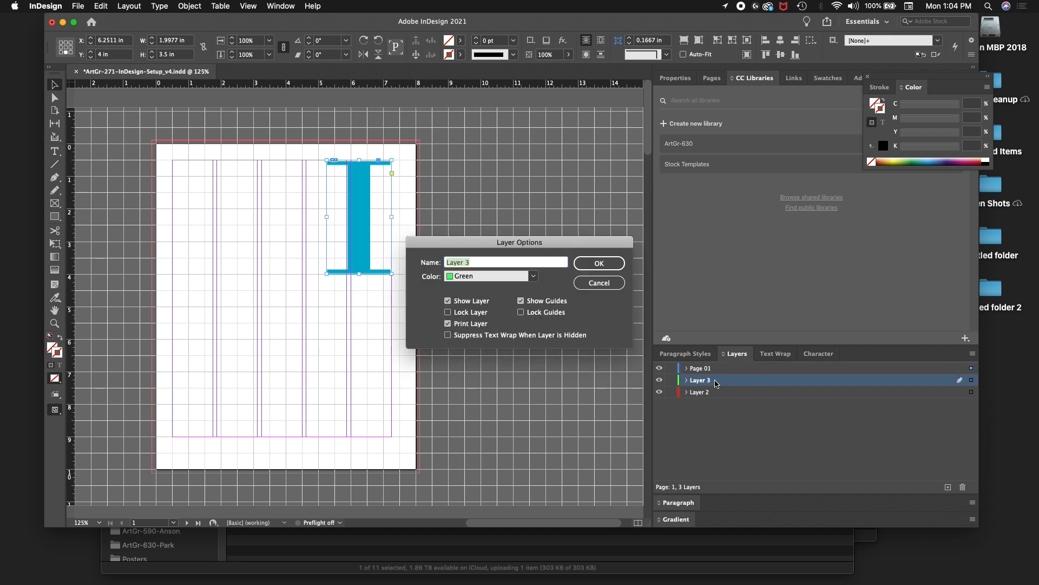
type("Oag")
key("BackSpace")
key("BackSpace")
key("BackSpace")
type("age 02")
key("Return")
Rename Layer 2 at the bottom of the layer stack as Page 03
left_click(707, 392)
double_click(706, 391)
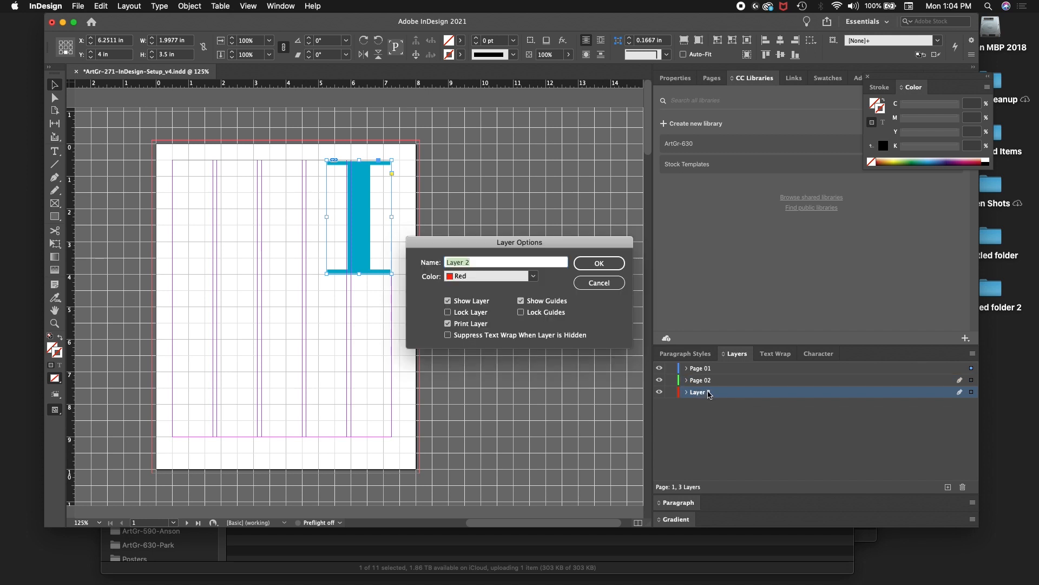
type("Page 03")
key("Return")
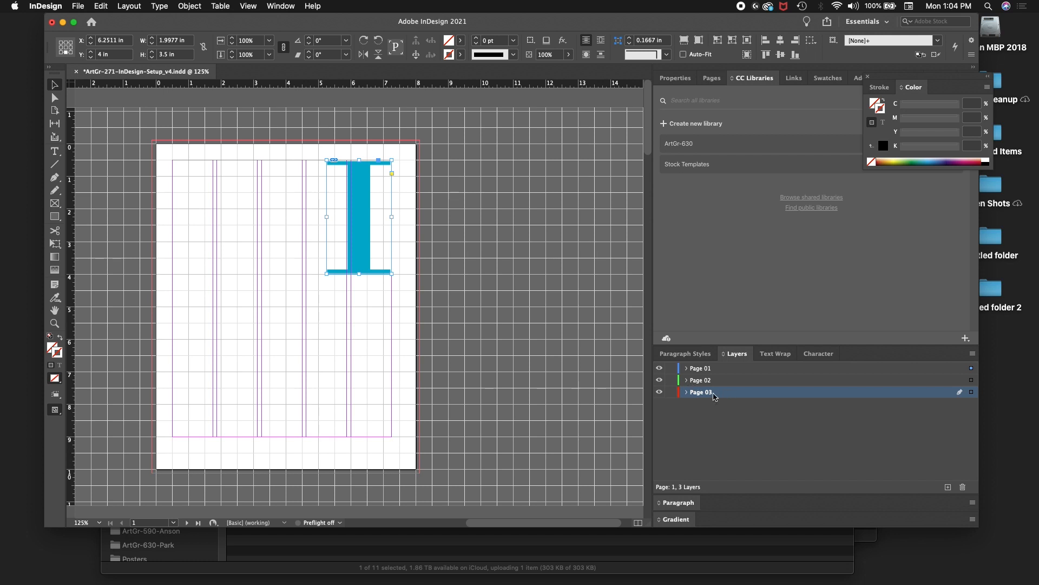
Lock the Page 01 and Page 03 layers and go to page 2 of the document
left_click(671, 368)
left_click(671, 392)
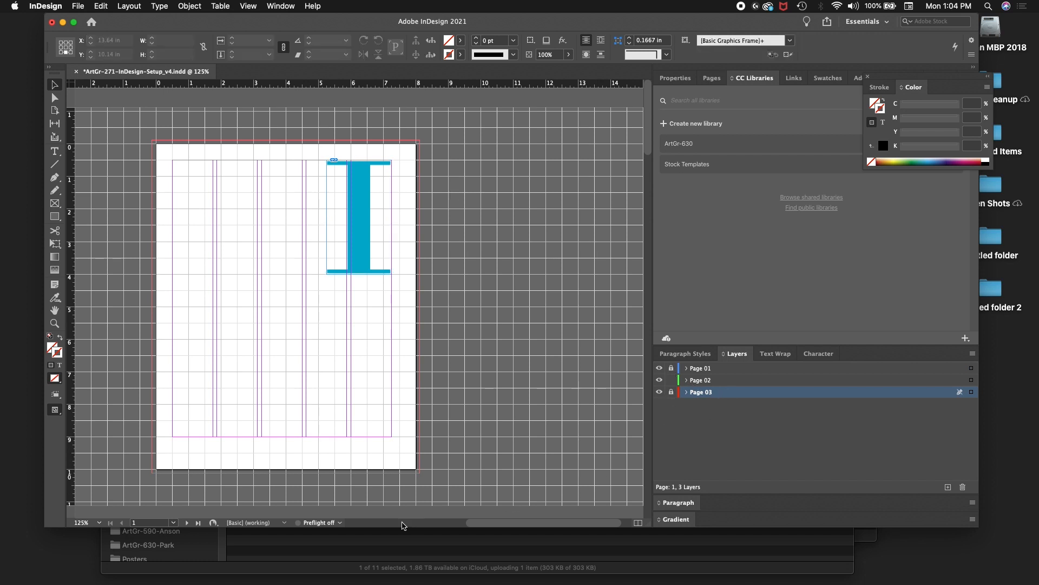
left_click(173, 522)
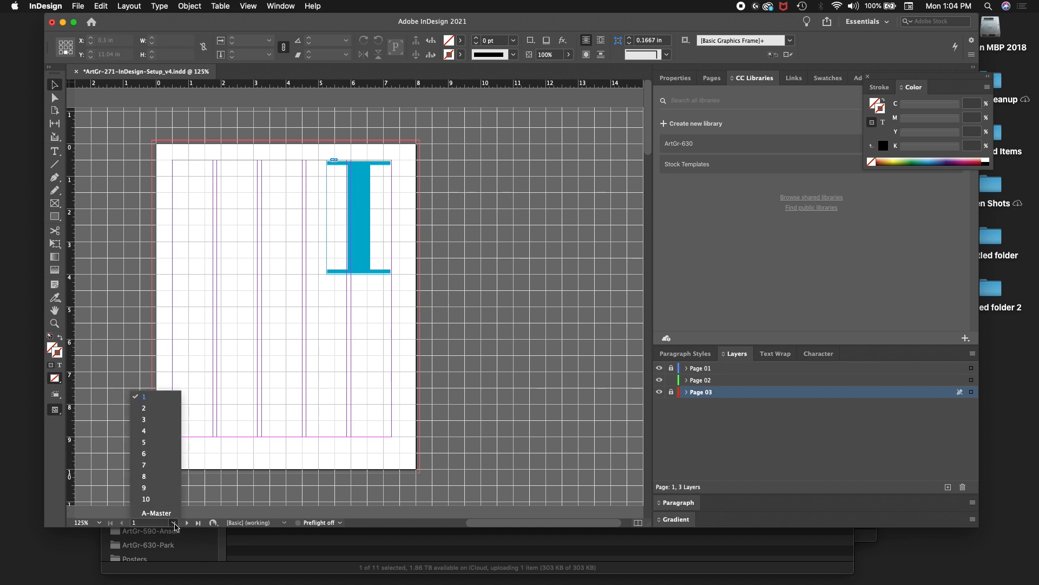
left_click(165, 408)
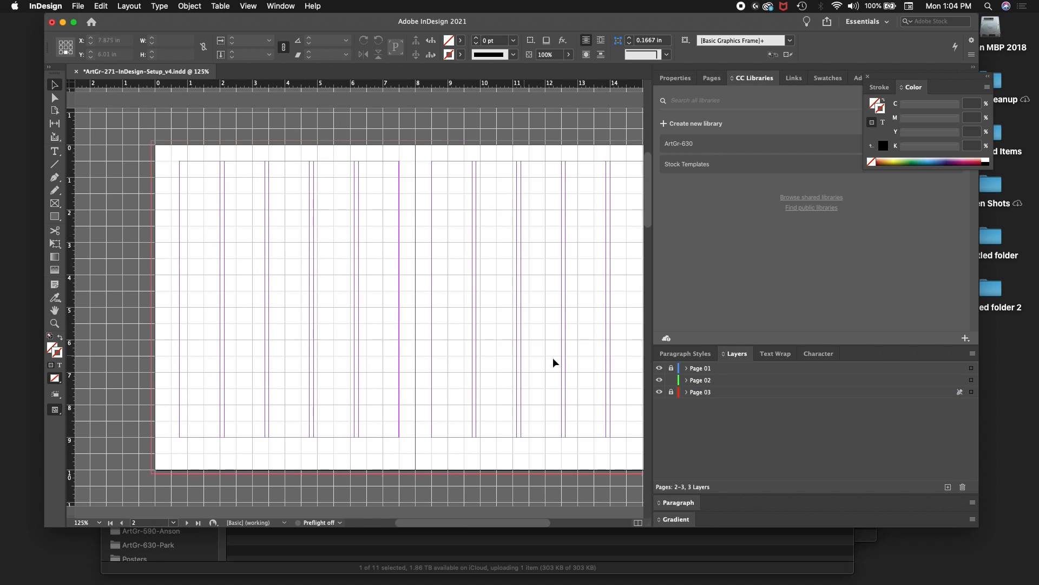
Place ArtGr-271-InDesign-Setup-Numbers_v3-002.svg on the Page 02 layer from page 2's upper-left margin corner, 3.149 in wide and 3.5 in high
left_click(701, 380)
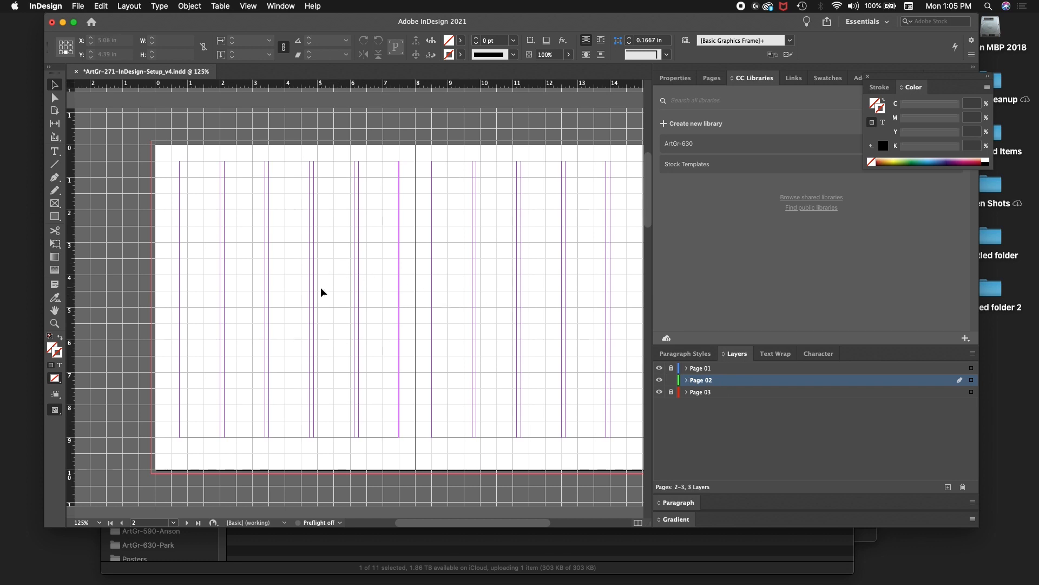
key("super+d")
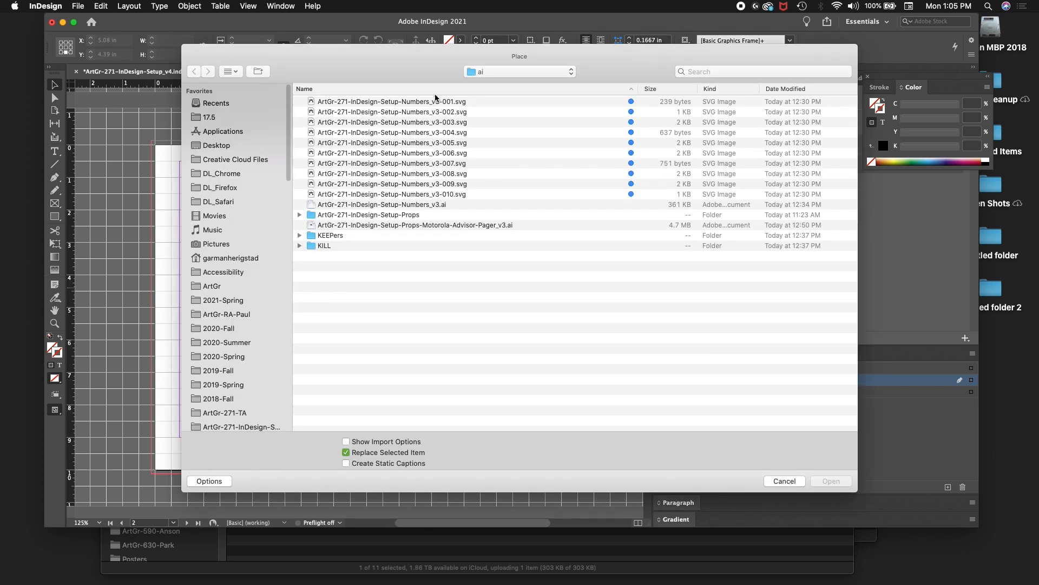
double_click(433, 112)
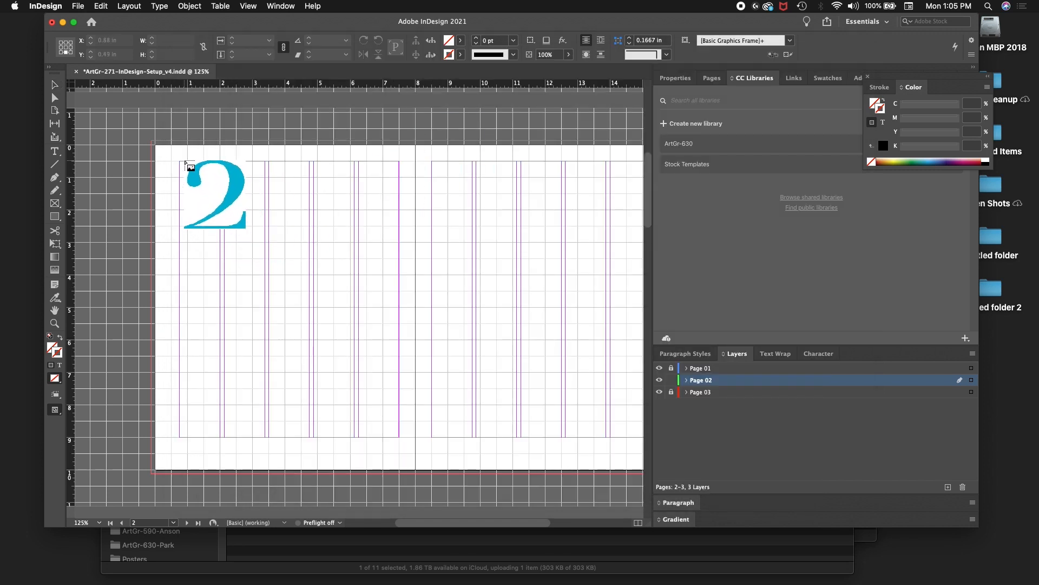
left_click_drag(181, 162, 287, 275)
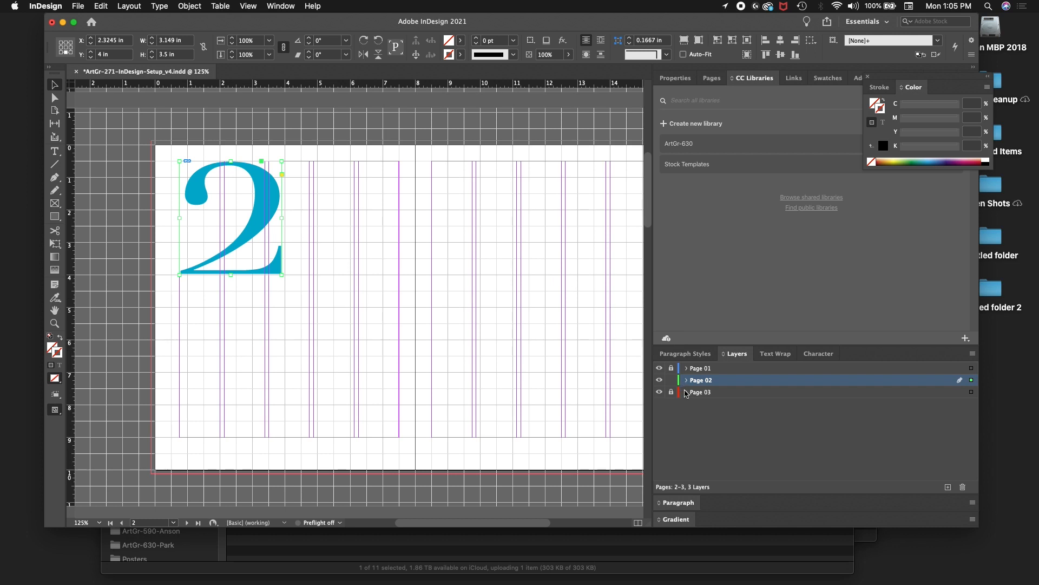
Lock the Page 02 layer and make the unlocked Page 03 layer active
left_click(671, 380)
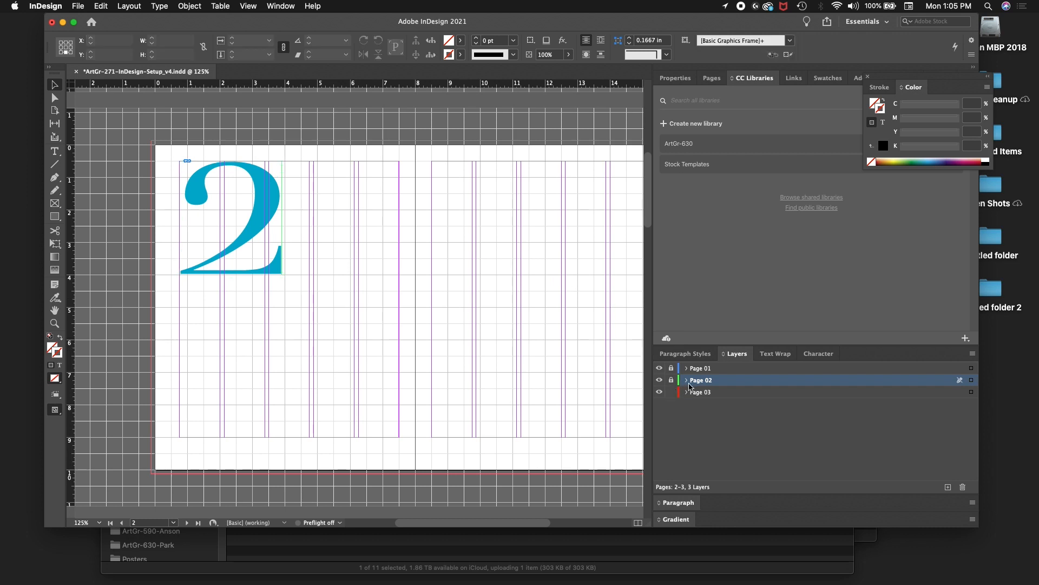
left_click(686, 380)
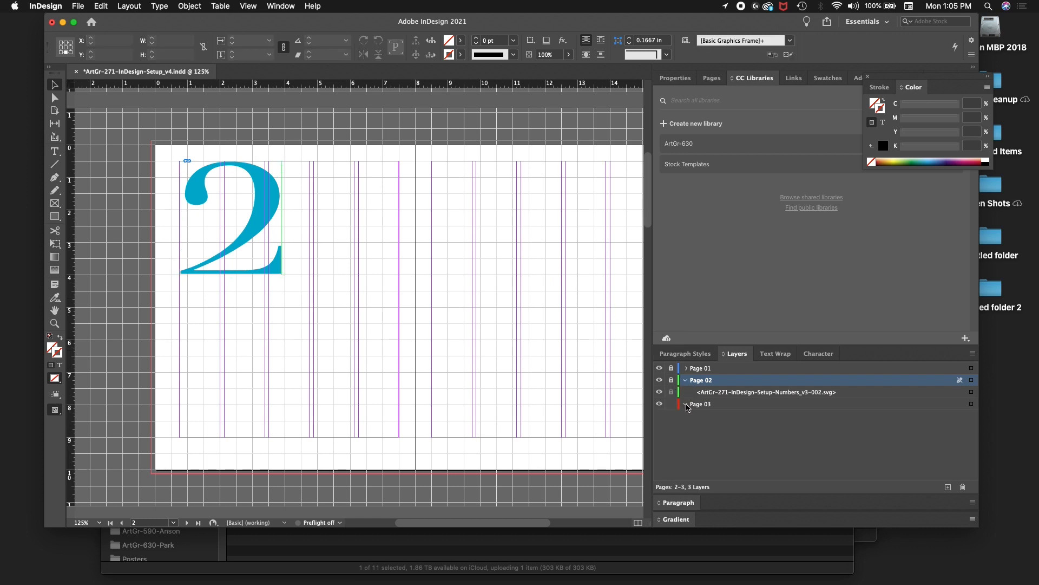
left_click(731, 407)
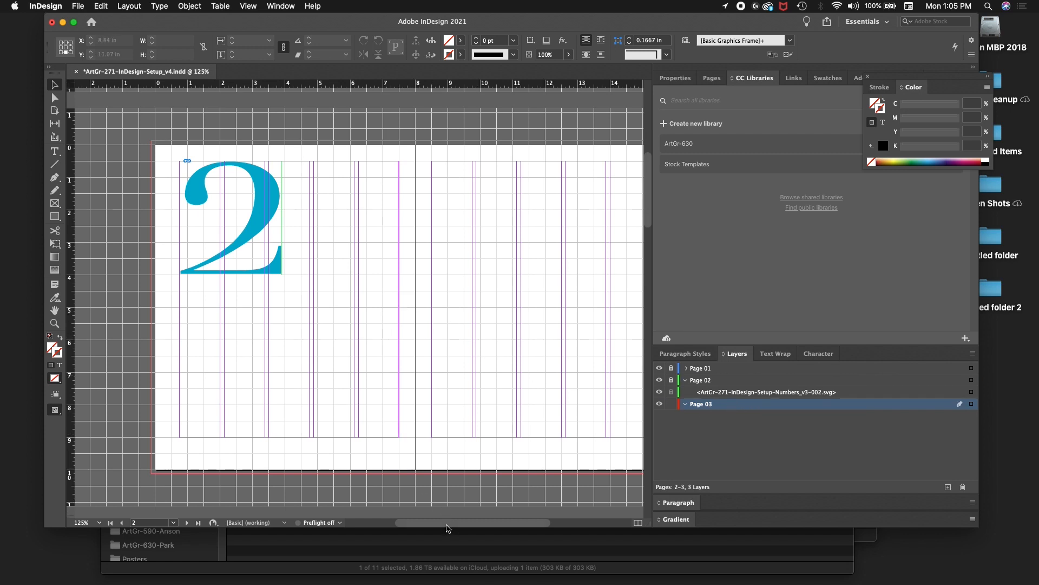
Place ArtGr-271-InDesign-Setup-Numbers_v3-003.svg on the Page 03 layer from page 3's upper-right margin corner, 2.0844 in wide and 3.5 in high
scroll(456, 405, "right", 5)
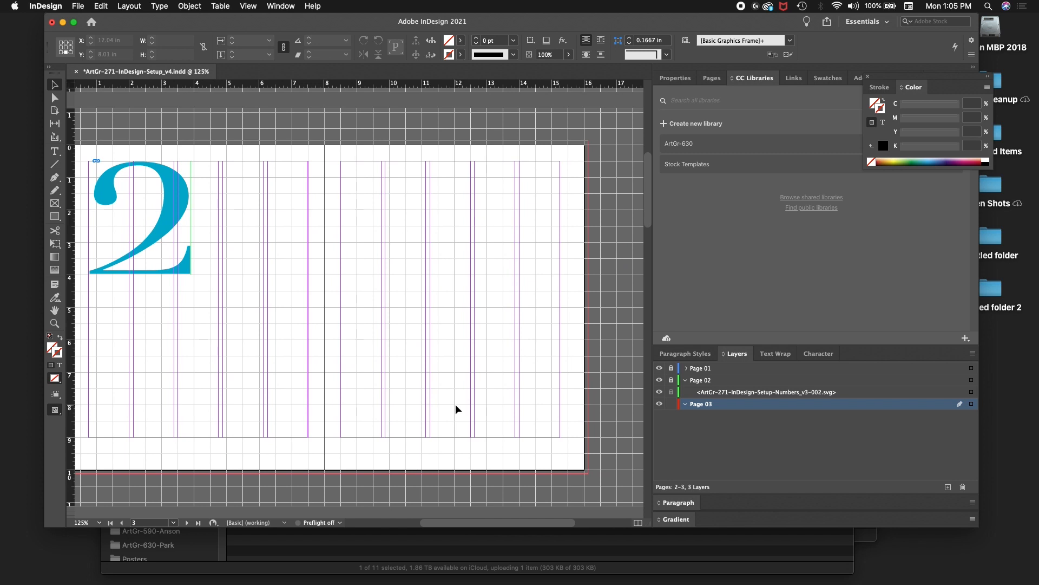
key("super+equal")
key("super+equal")
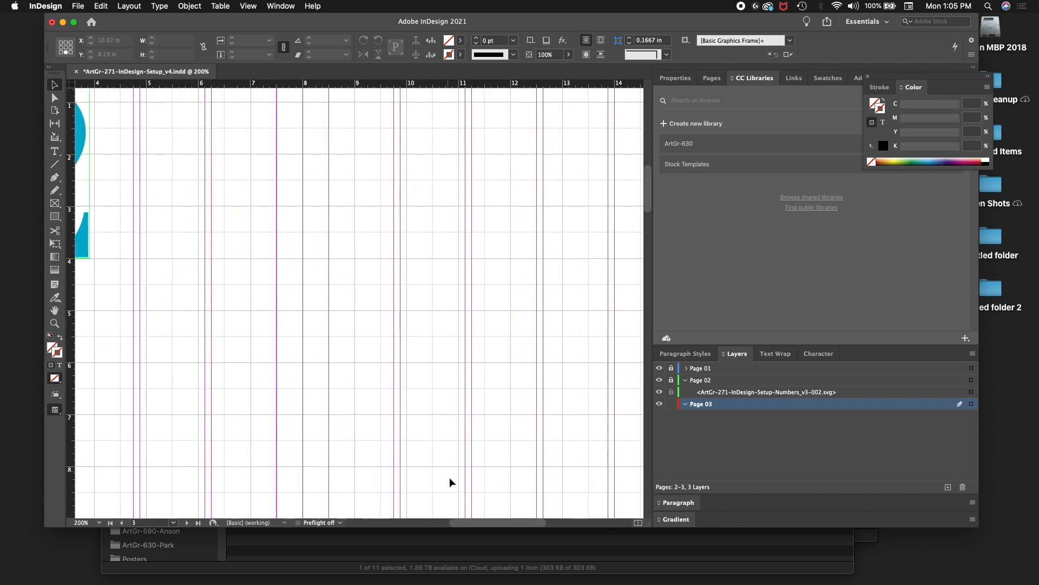
scroll(452, 390, "right", 4)
scroll(452, 390, "up", 1)
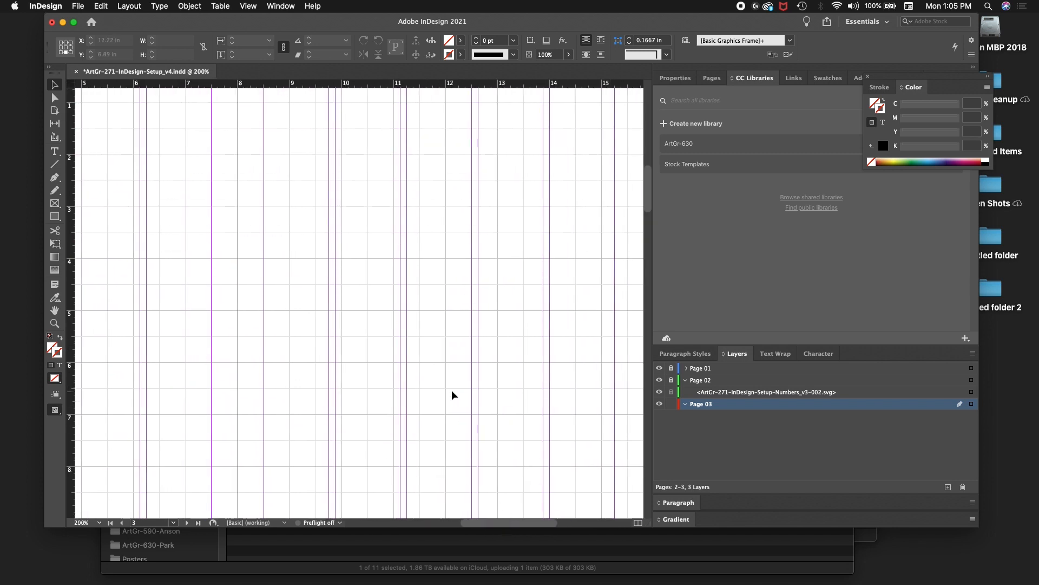
scroll(449, 392, "up", 2)
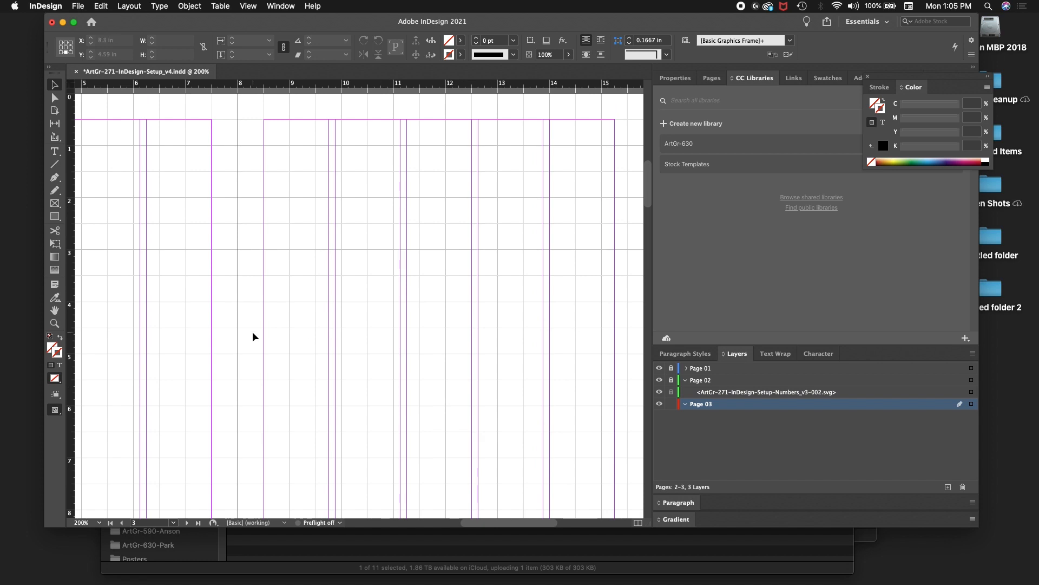
key("super+d")
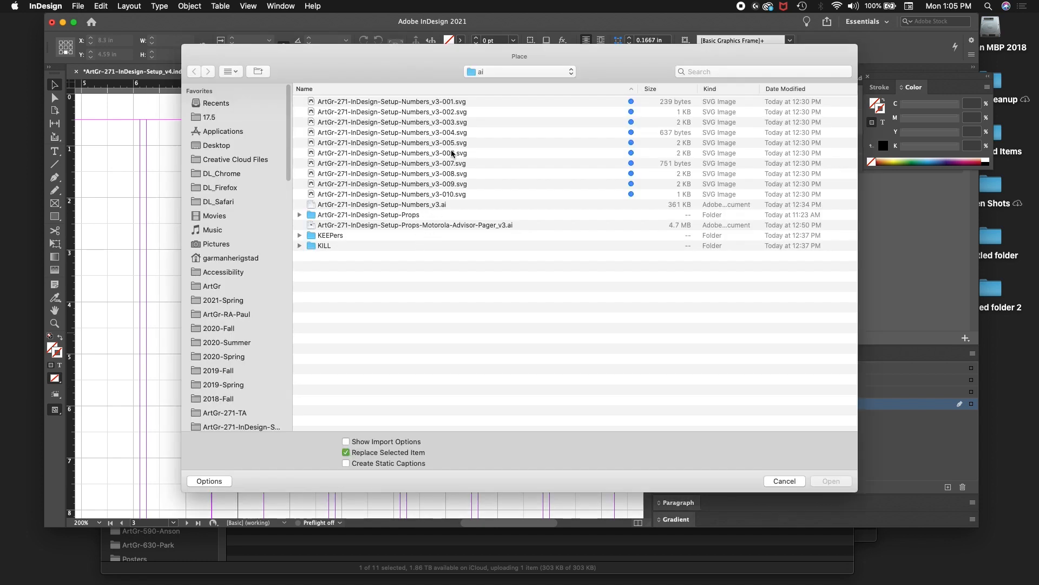
left_click(453, 122)
key("Return")
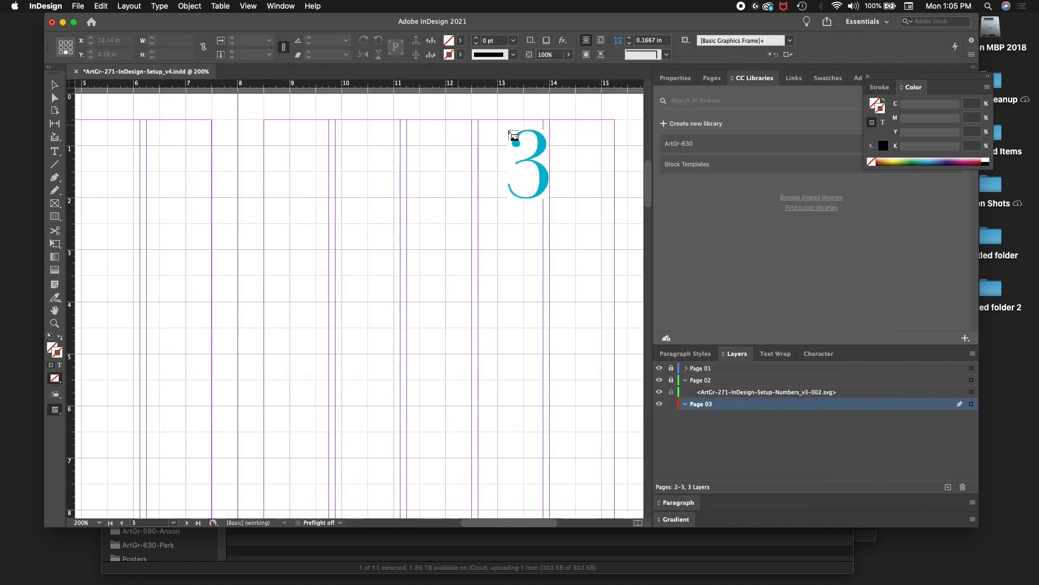
left_click_drag(612, 124, 526, 301)
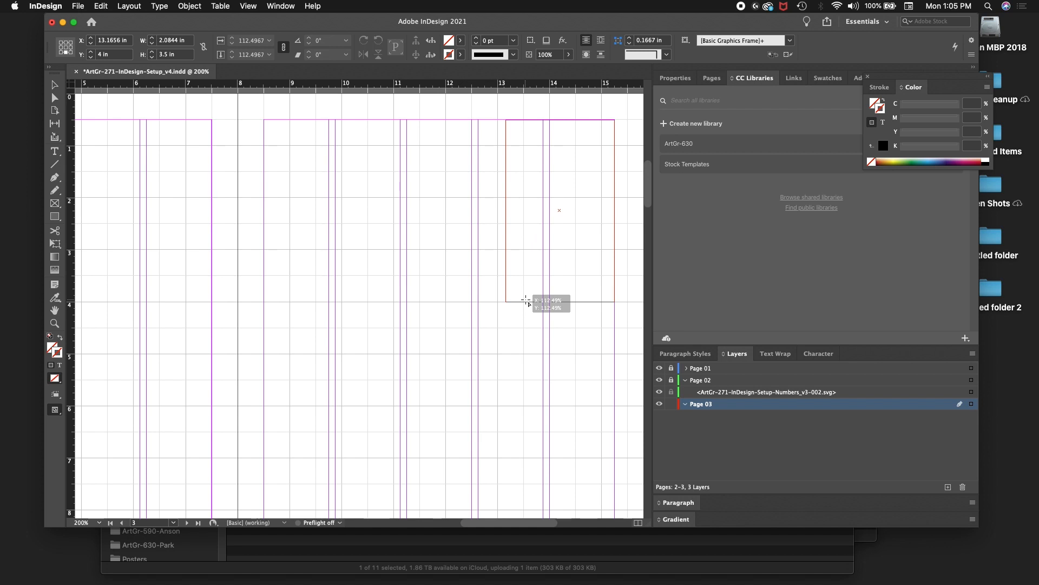
left_click_drag(527, 301, 525, 299)
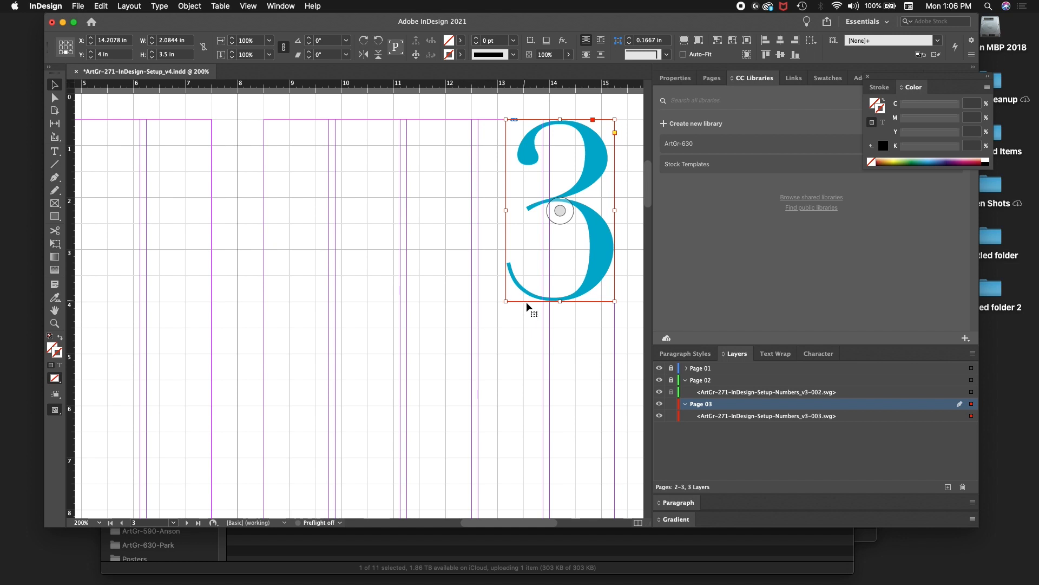
Inspect the contents of the Page 02 and Page 03 layers and expand the Page 01 layer
left_click(686, 380)
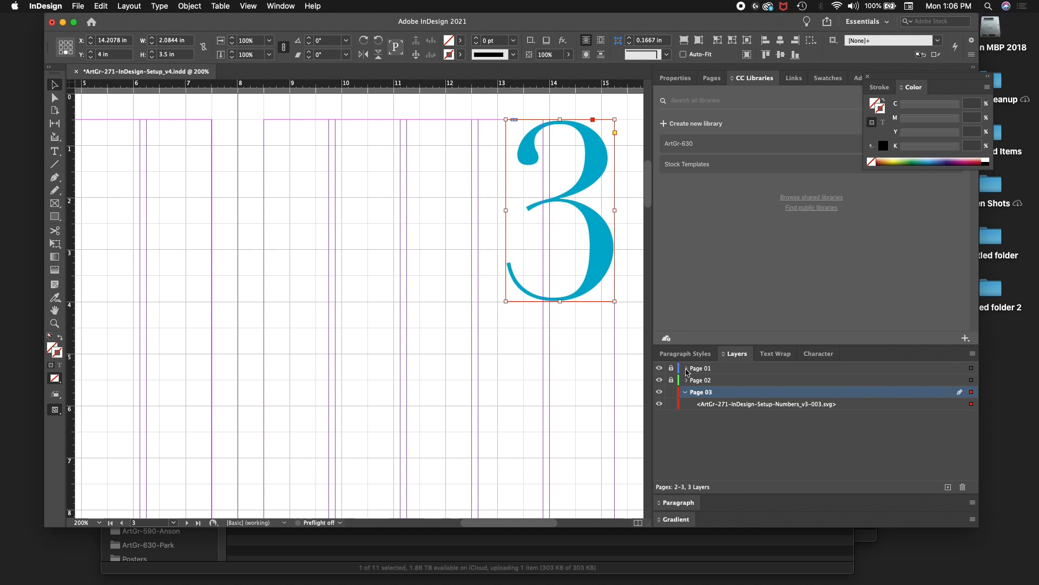
left_click(685, 380)
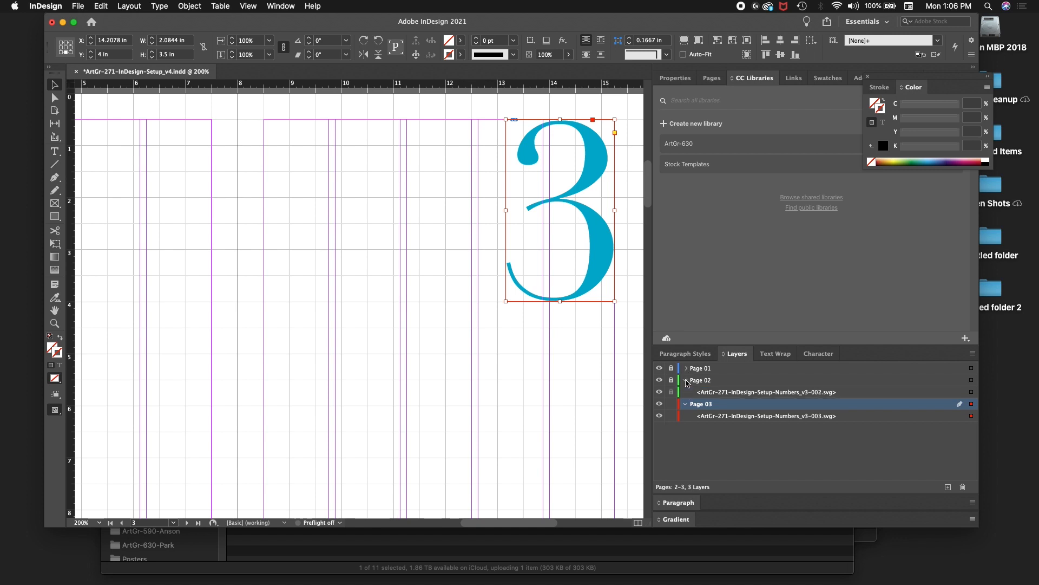
left_click(716, 417)
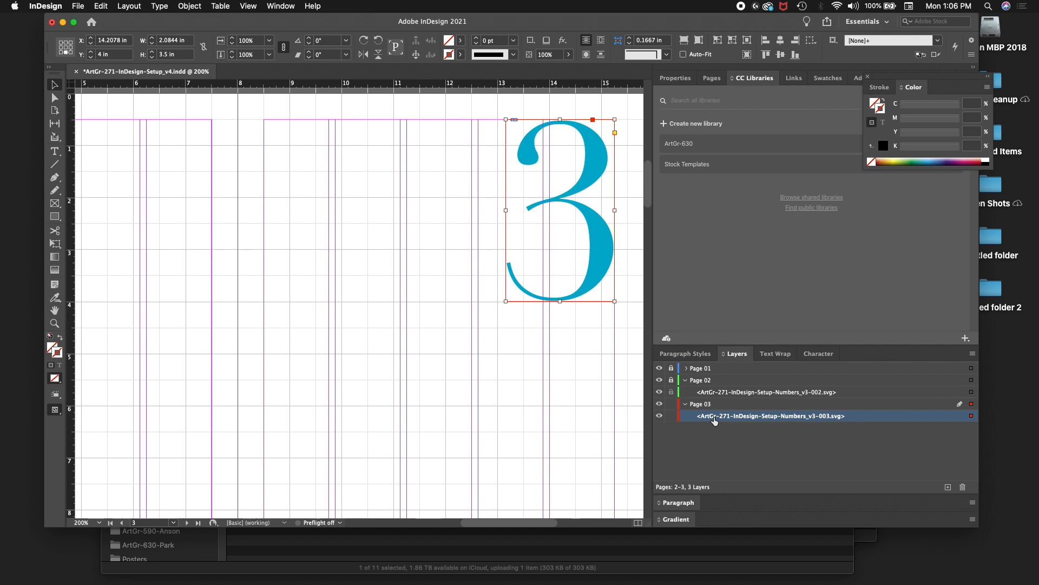
left_click(687, 369)
Go to page 1 and step forward through pages 2 and 3 to compare each page's numeral with its layer
left_click(173, 523)
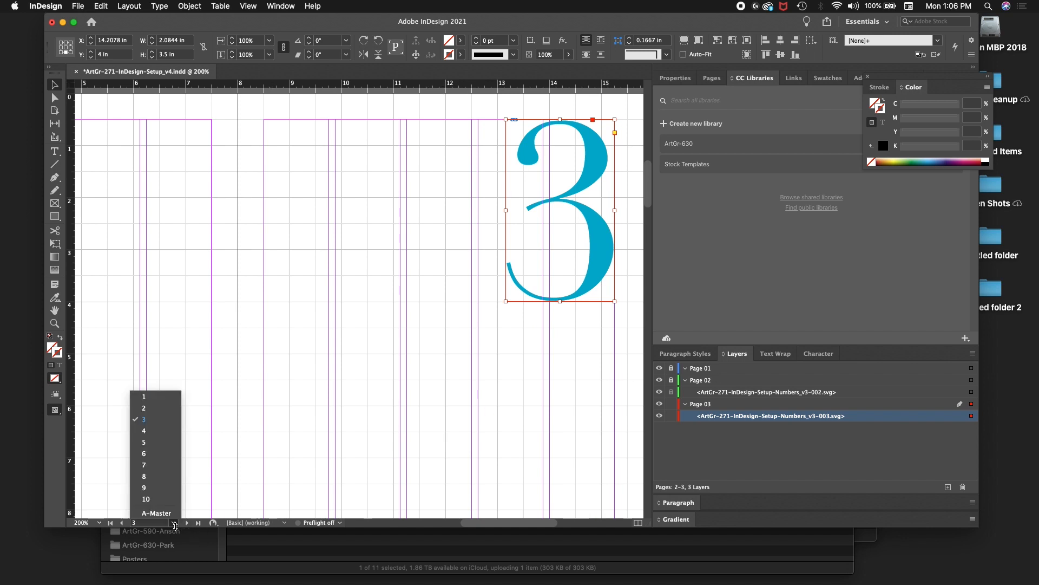
left_click(150, 397)
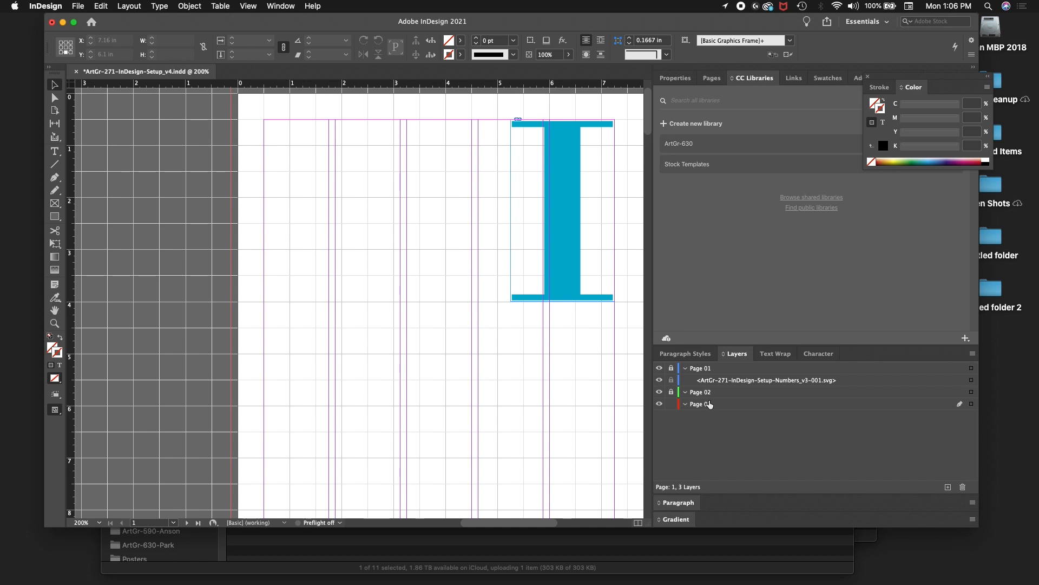
key("super+minus")
key("super+minus")
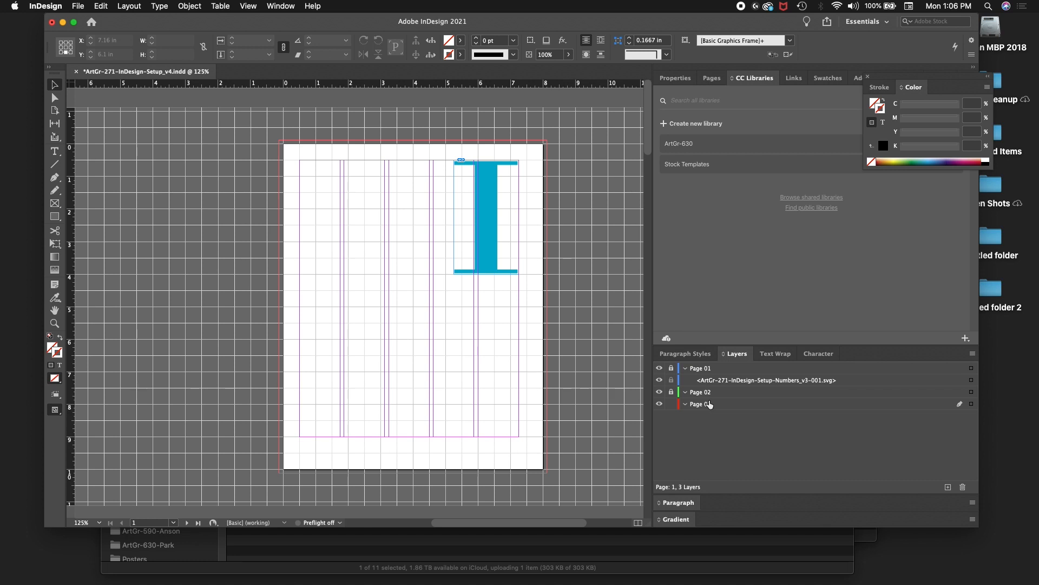
left_click(187, 522)
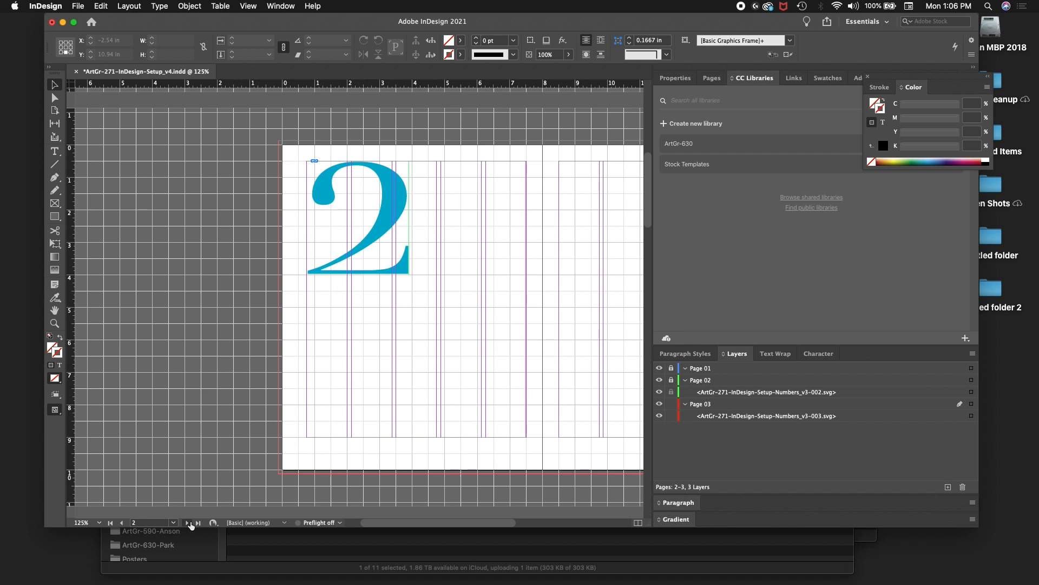
left_click(188, 522)
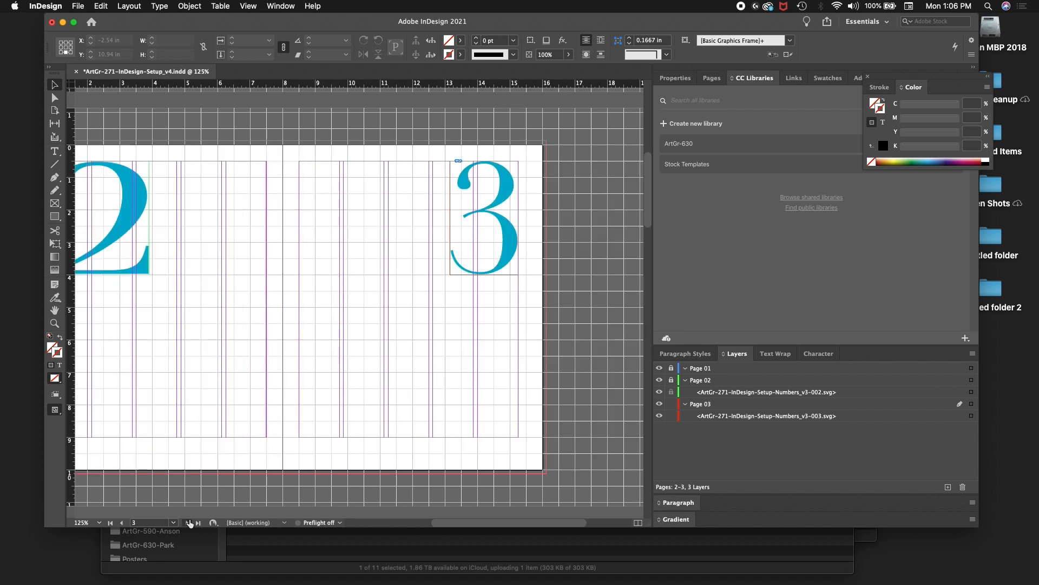